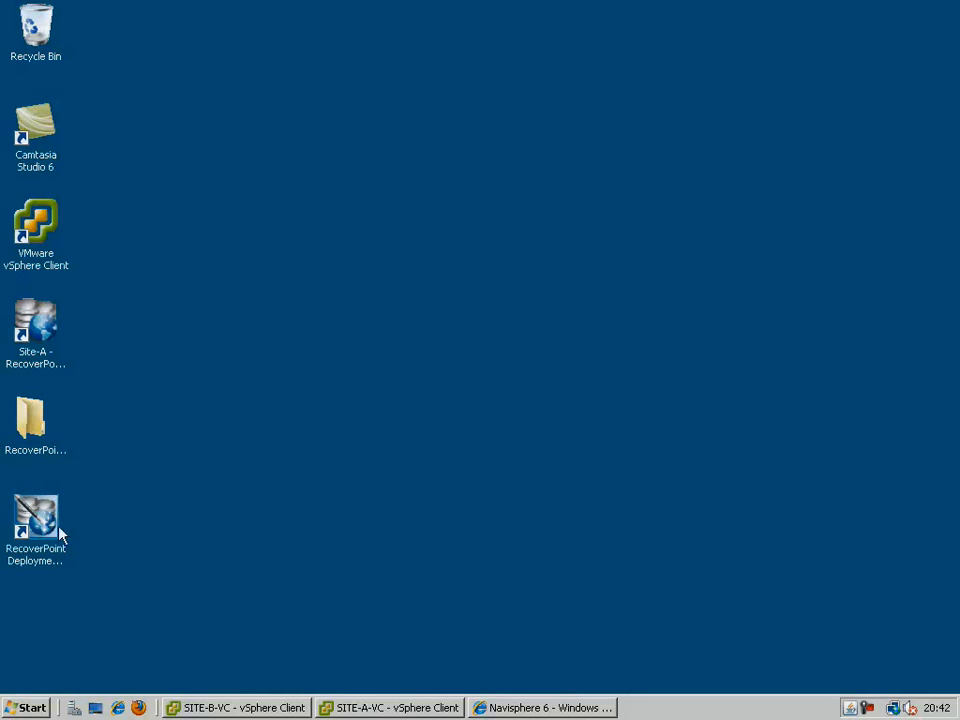
Launch RecoverPoint Deployment Manager and log in as EMC personnel with the account username and password.
click(54, 535)
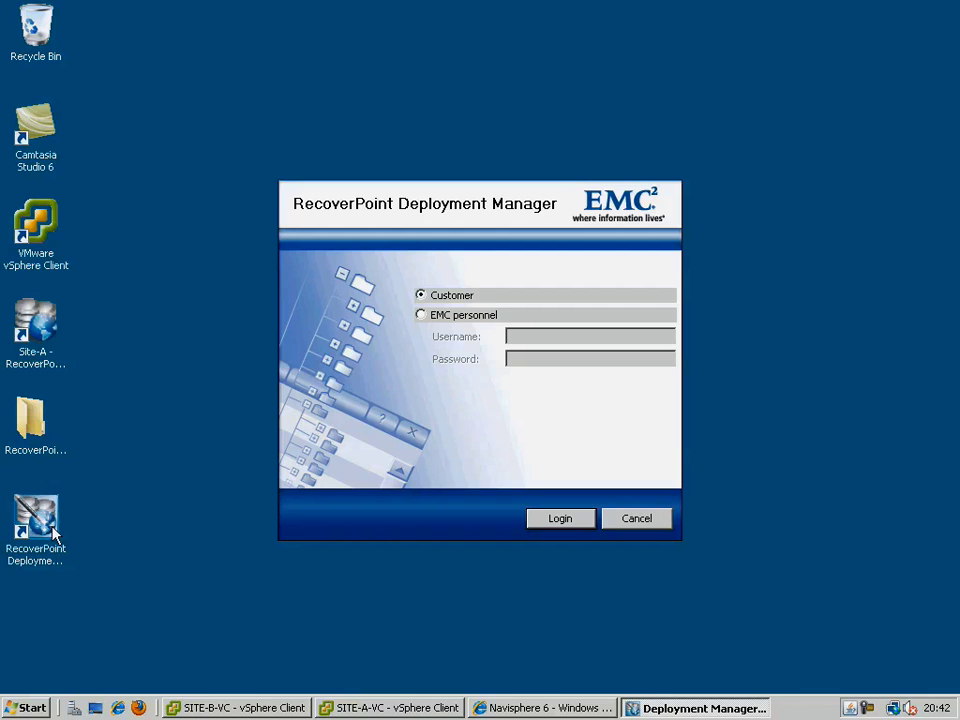
key(Down)
key(Tab)
text(admin)
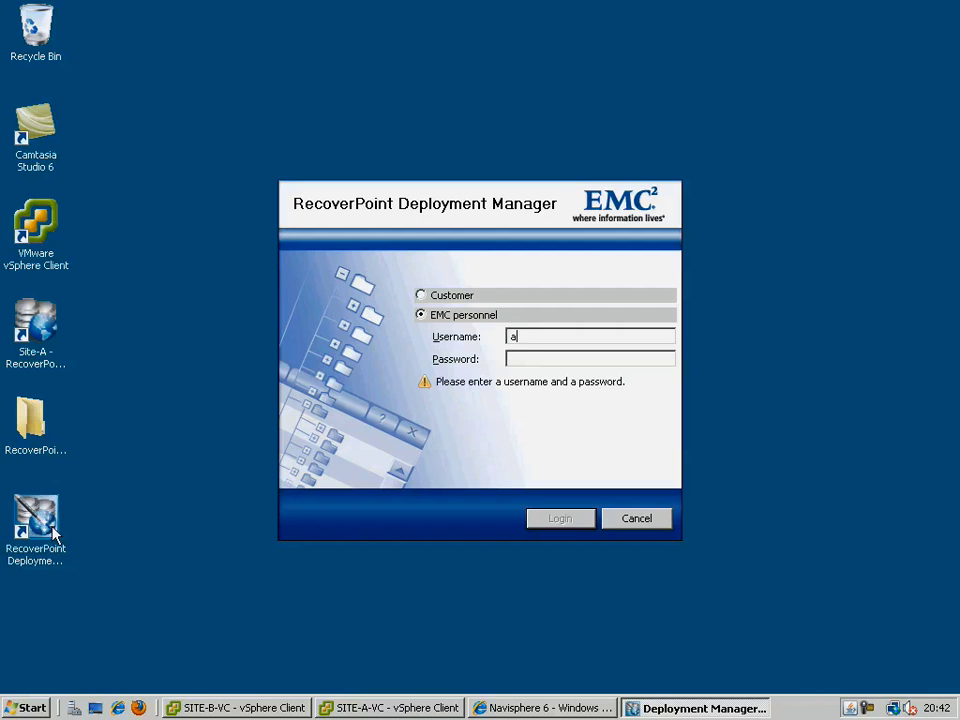
key(Tab)
text(admin)
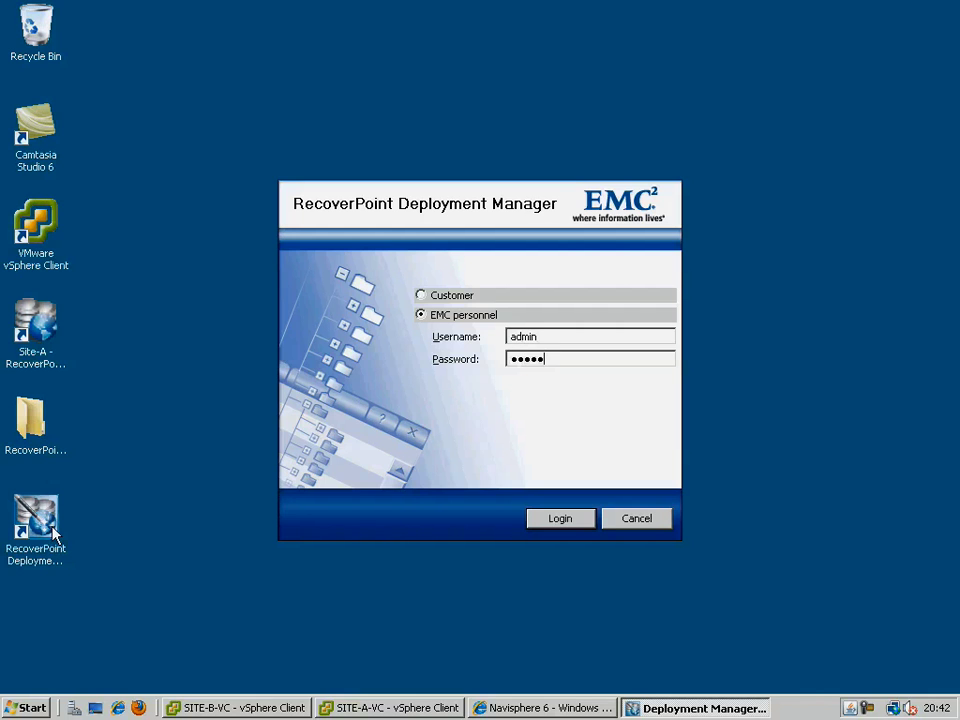
key(Return)
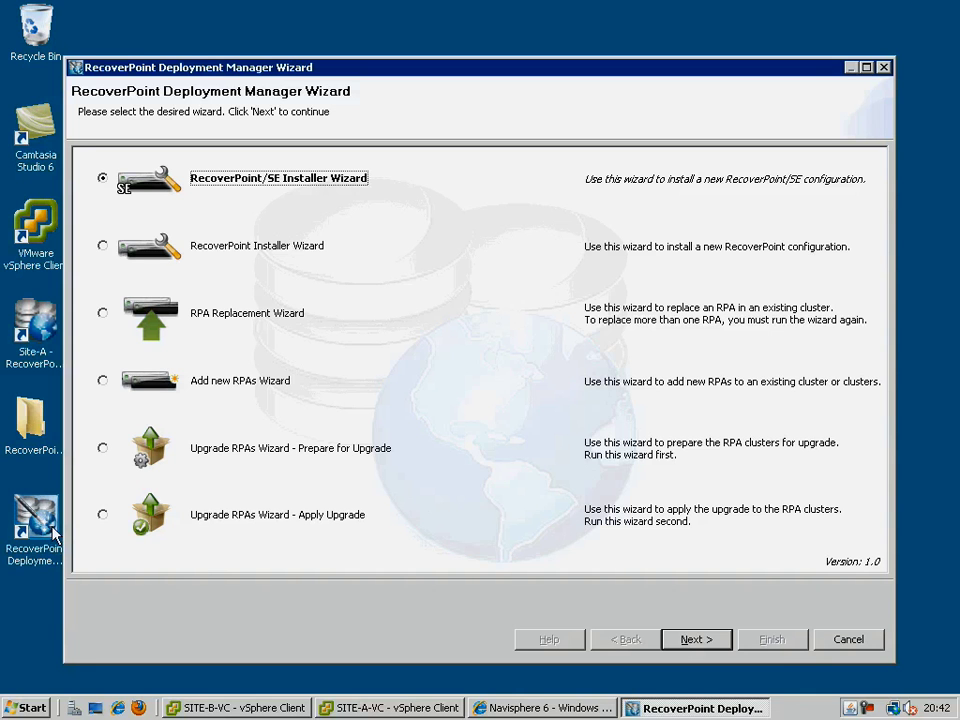
Start the RecoverPoint Installer Wizard with prerequisites confirmed and begin editing the configuration file name.
click(101, 248)
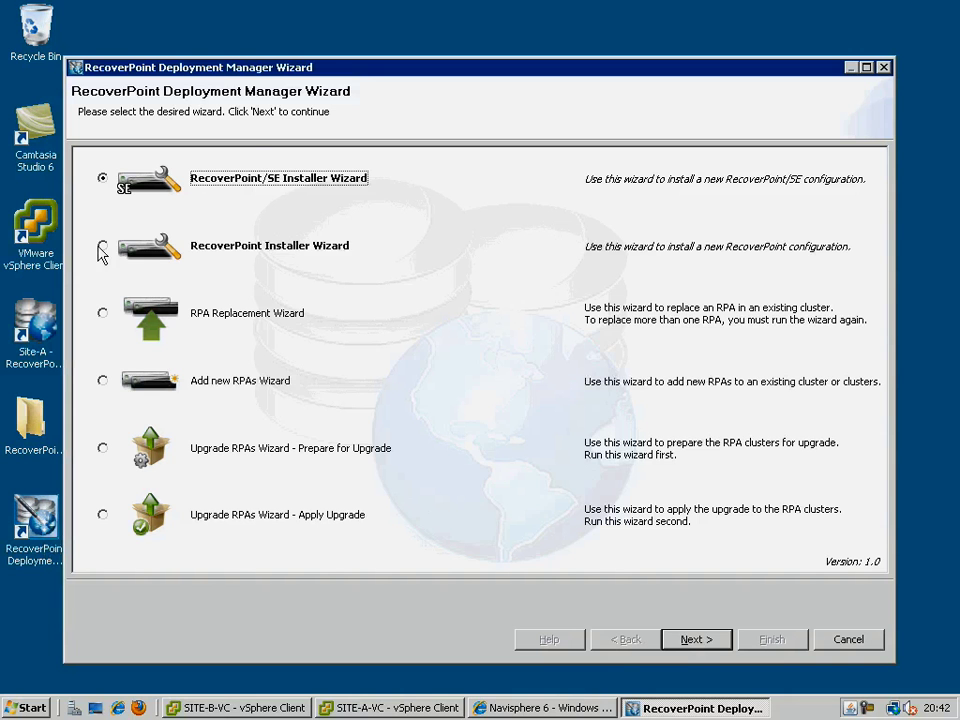
click(695, 639)
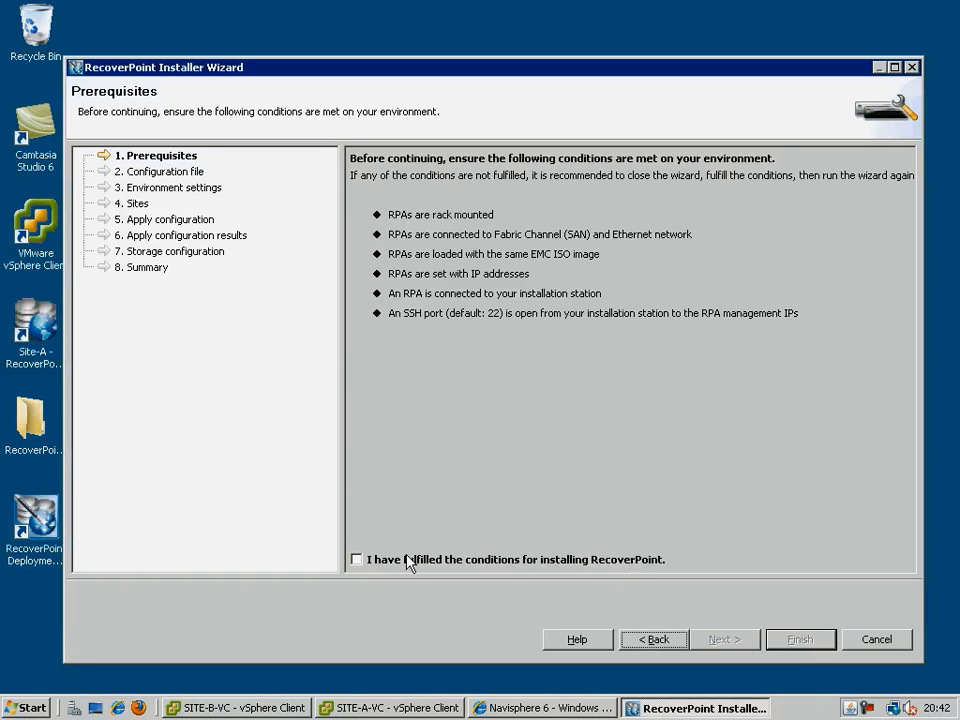
click(356, 560)
click(720, 639)
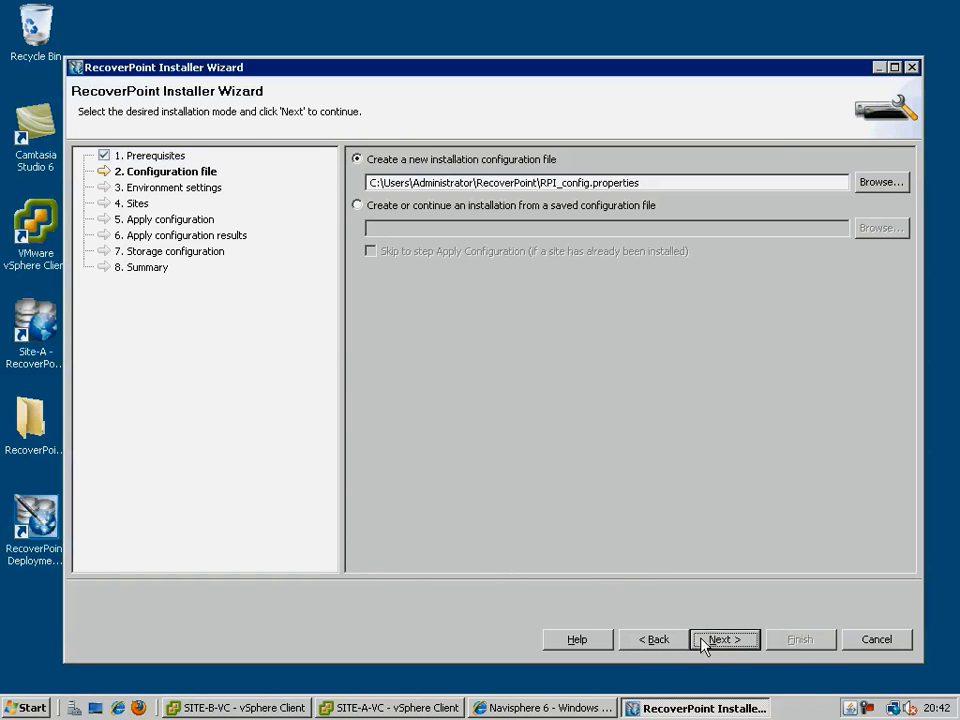
click(590, 182)
Name the configuration file RPI_config01.properties and set the installation to 2 Sites.
text(01)
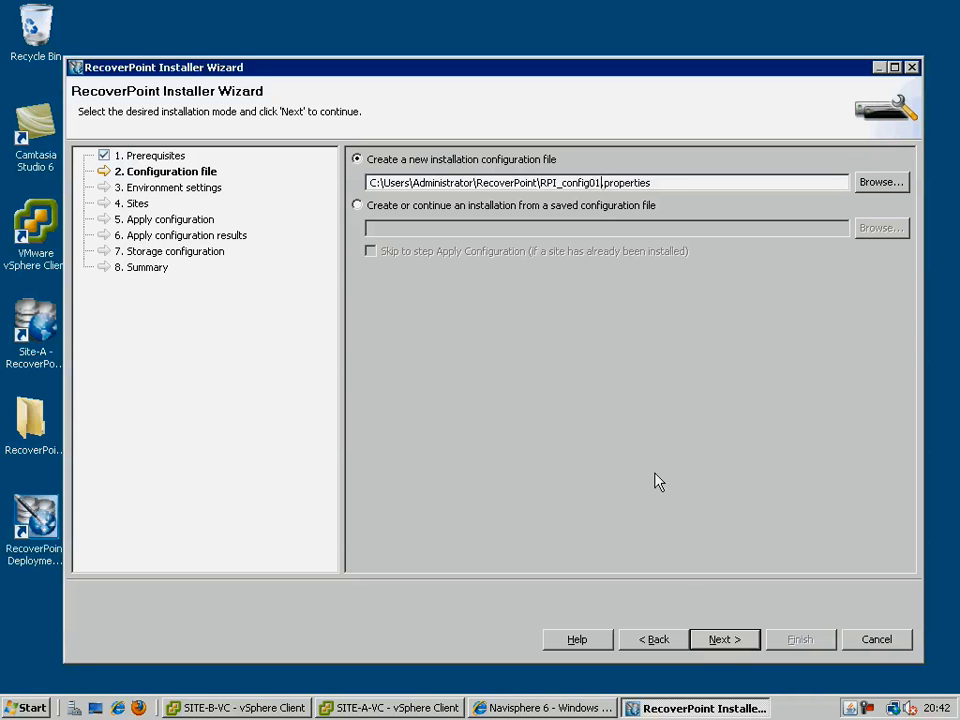
click(710, 643)
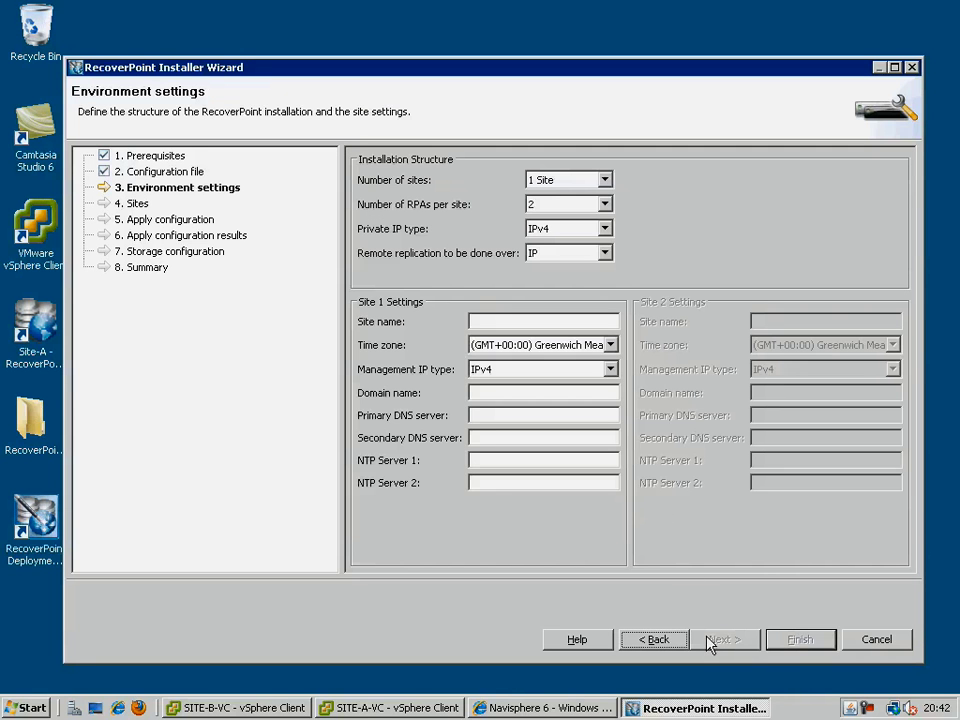
click(603, 186)
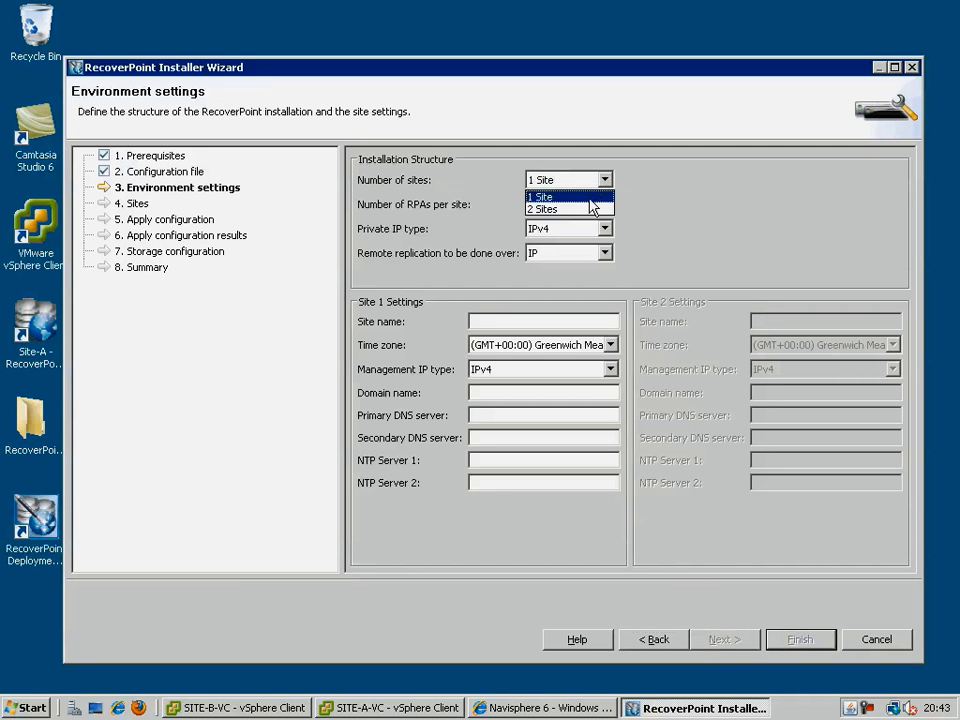
click(591, 210)
Define Site 1 as SiteA on domain infra.local with primary DNS 172.30.220.199.
key(Tab)
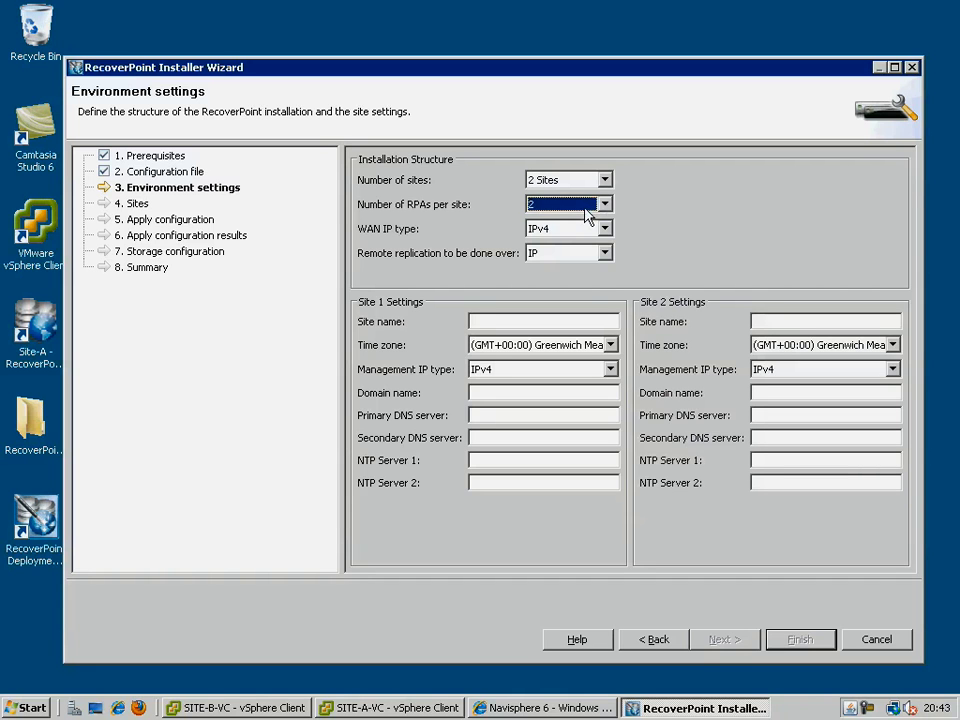
key(Tab)
key(Tab)
key(Tab)
text(S)
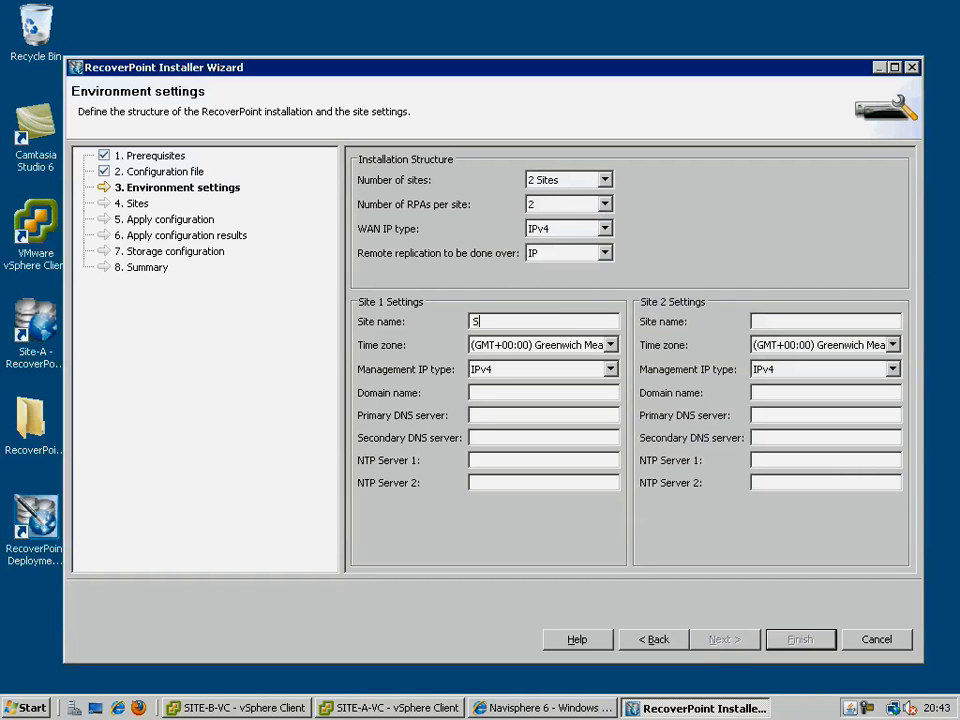
text(iteA)
key(Tab)
key(Tab)
key(Tab)
text(infra.local)
key(Tab)
text(172)
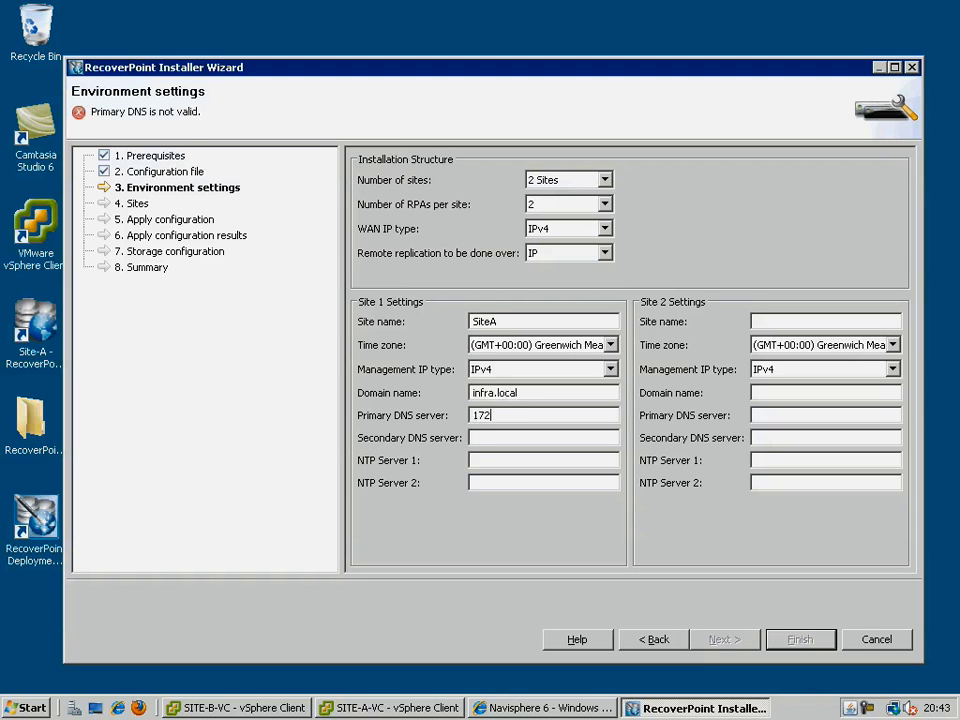
text(.30.220.199)
Give SiteA NTP 172.30.220.5, then name Site 2 SiteB on infra.local and start its DNS.
key(Tab)
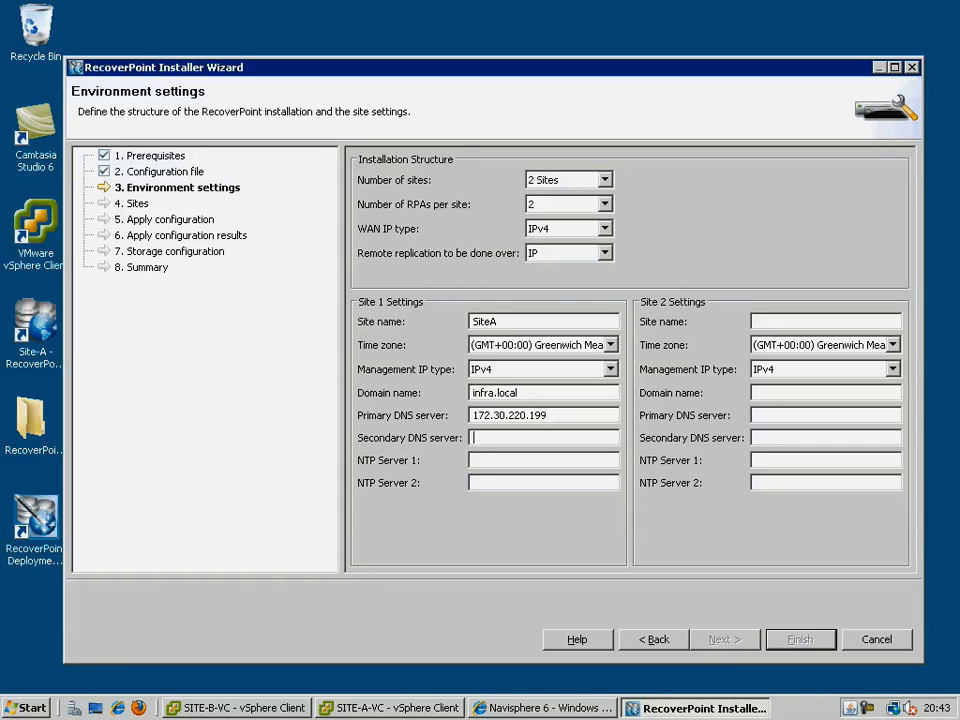
text(17)
text(2.30.220)
text(.5)
text(SiteB)
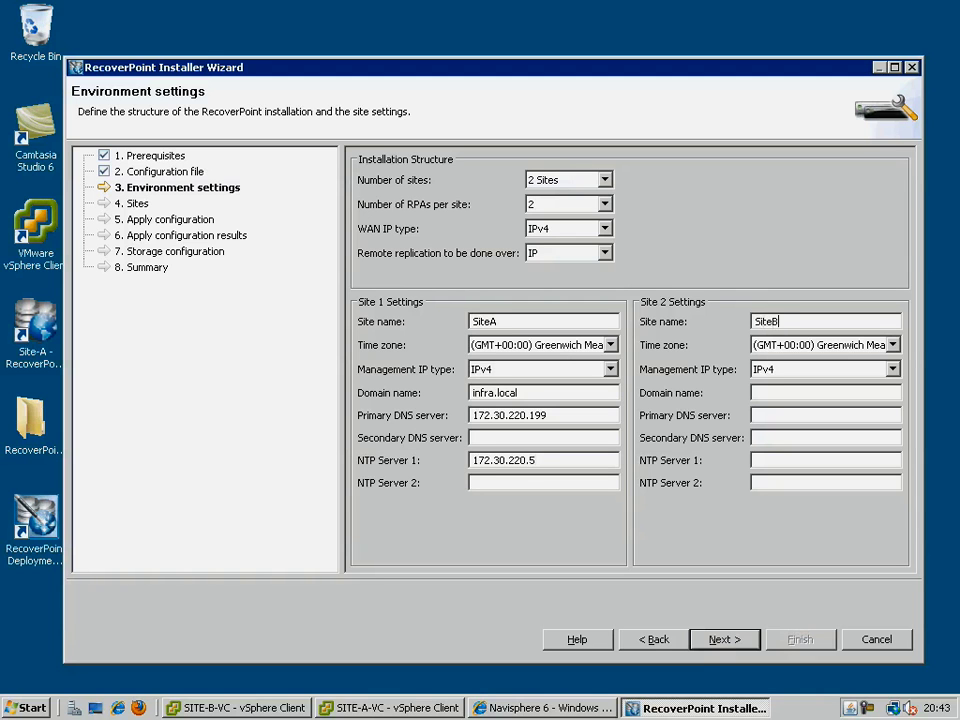
key(Tab)
key(Tab)
key(Tab)
text(infra.local)
text(172.30.220.199)
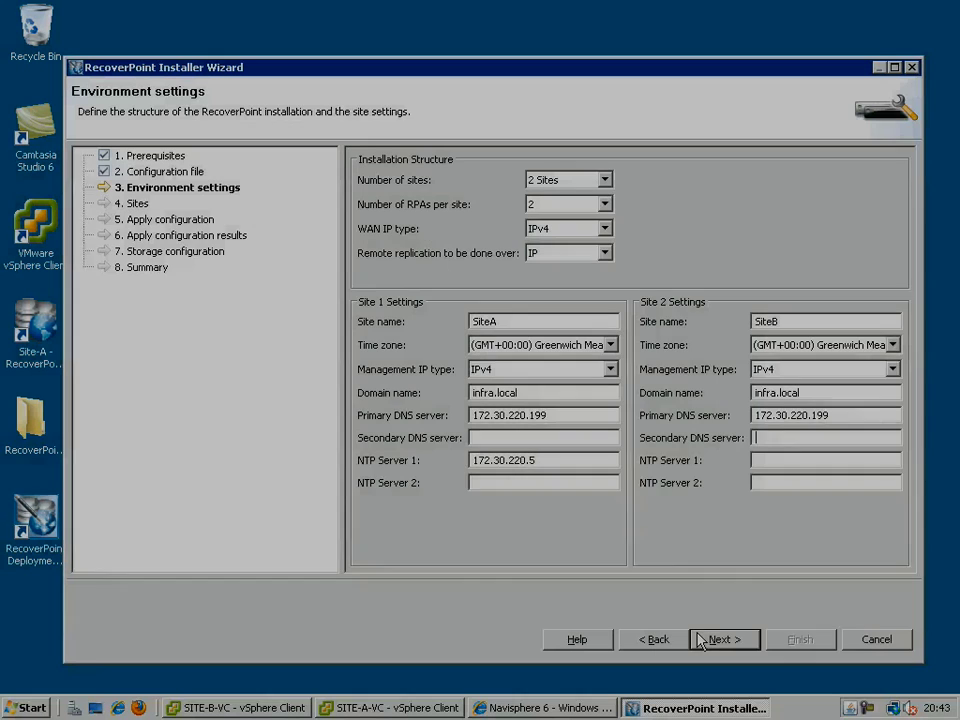
Enter SiteA's WAN subnet mask 255.255.255.0 and management IP 172.30.220.189 with mask 255.255.255.0.
click(705, 639)
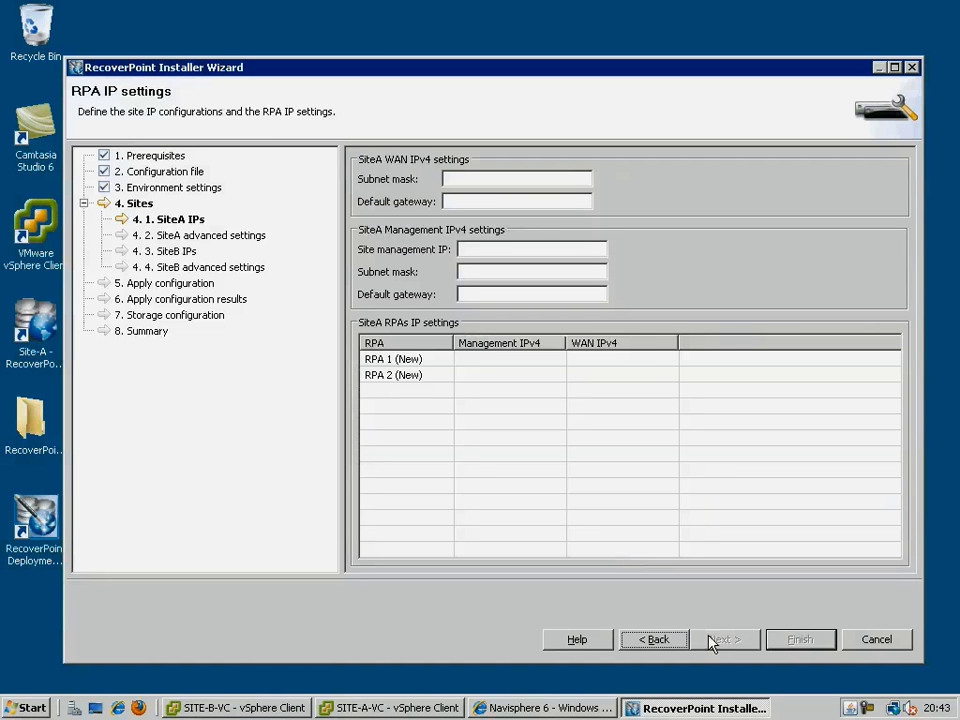
click(466, 181)
text(255.255.255)
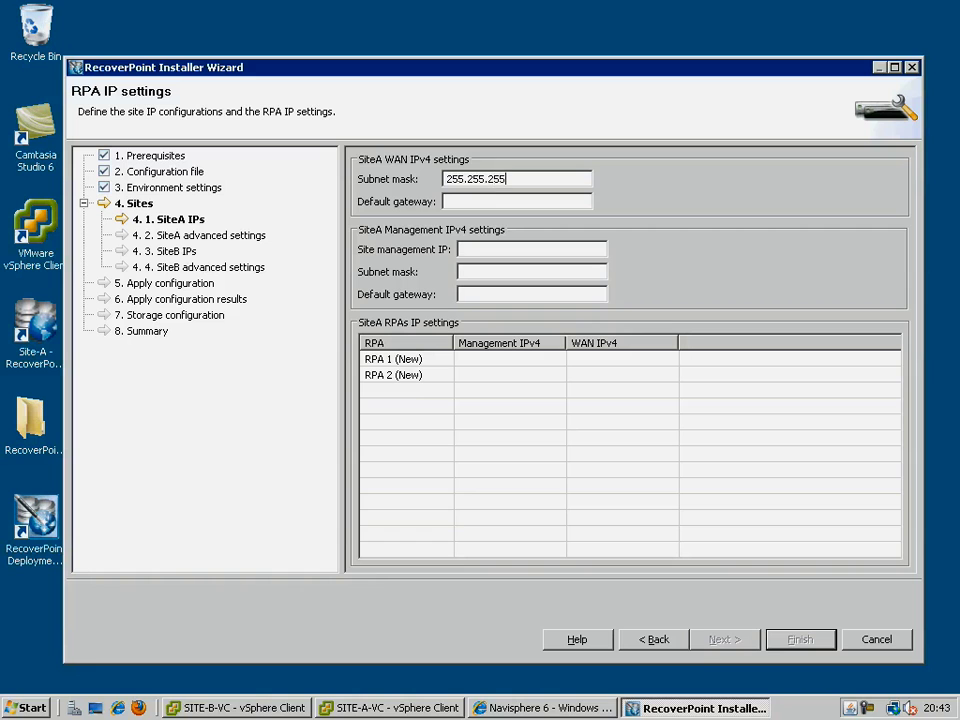
text(.0)
key(Tab)
text(172.30)
text(.220.189)
text(25)
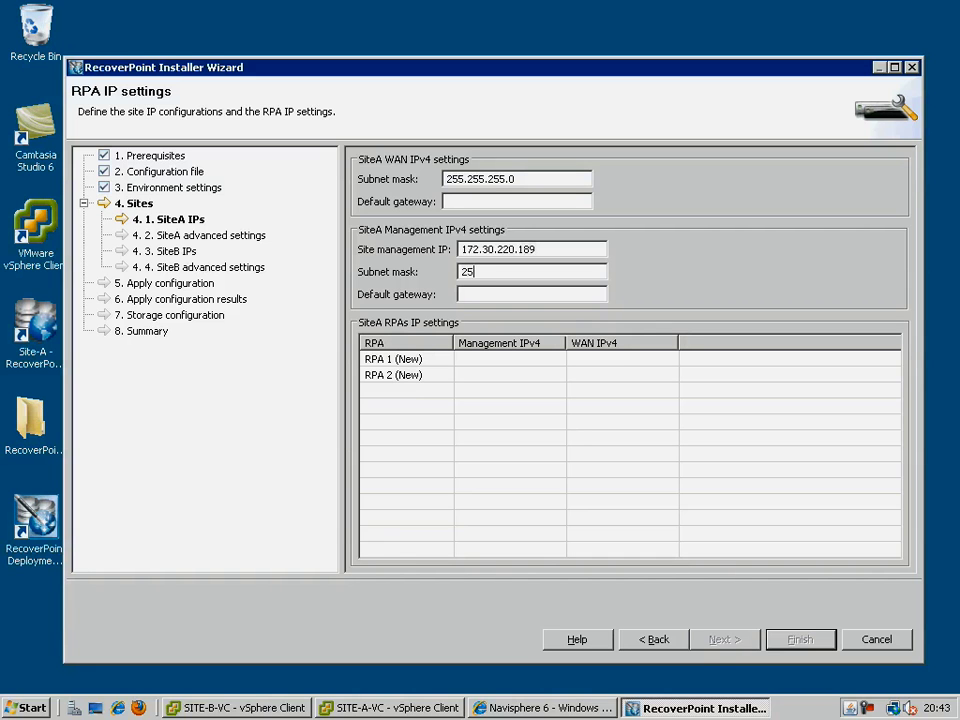
text(5.255.255.0)
key(Tab)
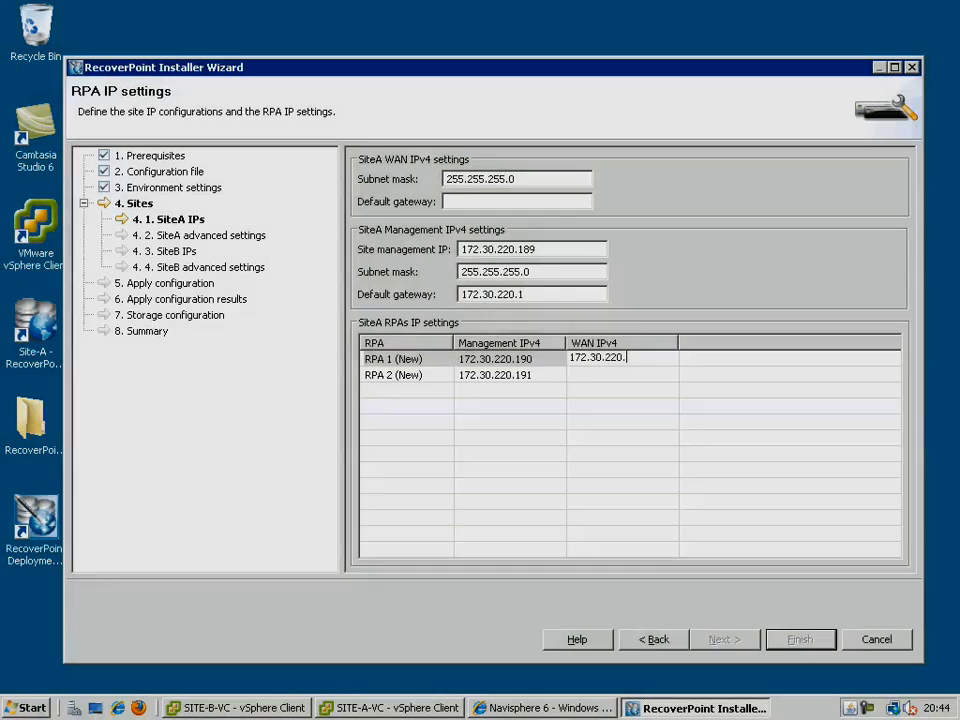
Set RPA 1 and RPA 2 WAN addresses to 172.30.220.204 and 172.30.220.205.
text(20.20)
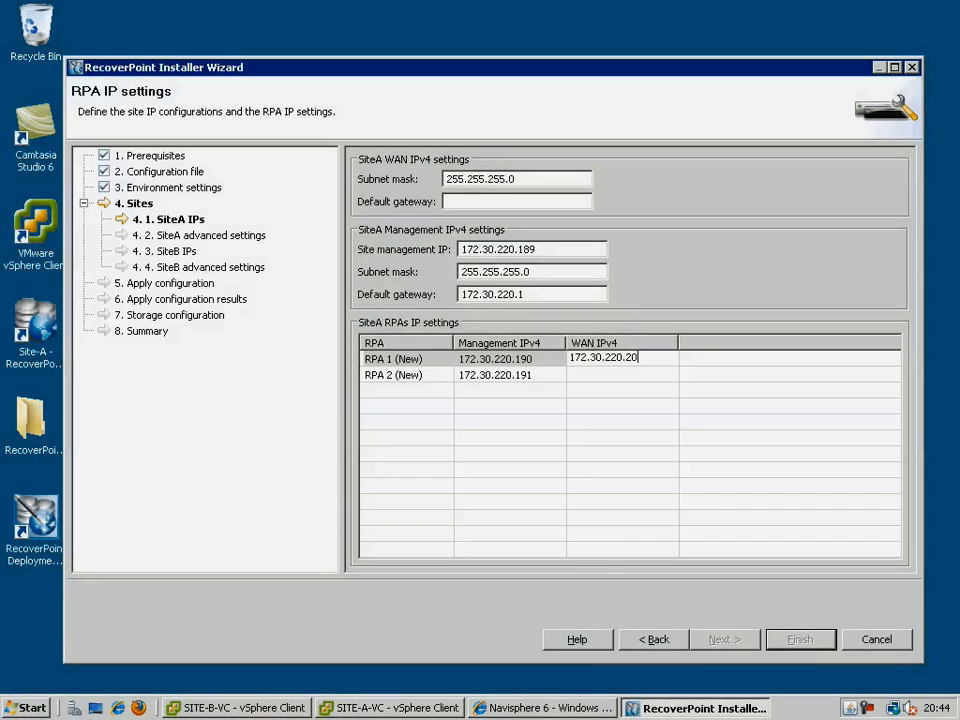
text(4)
click(585, 360)
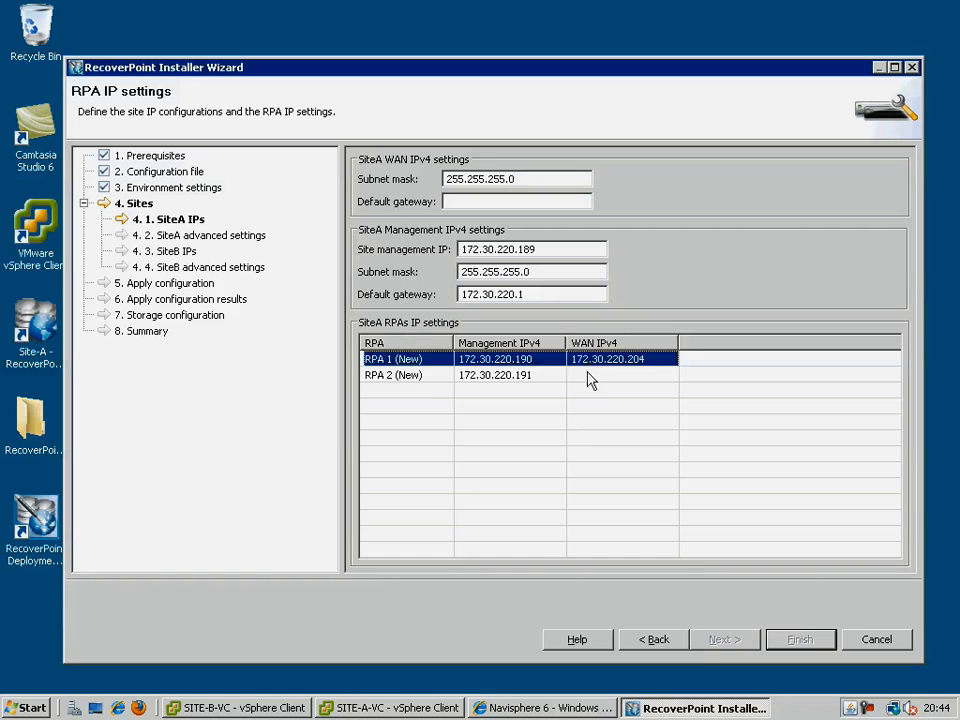
click(587, 375)
text(172)
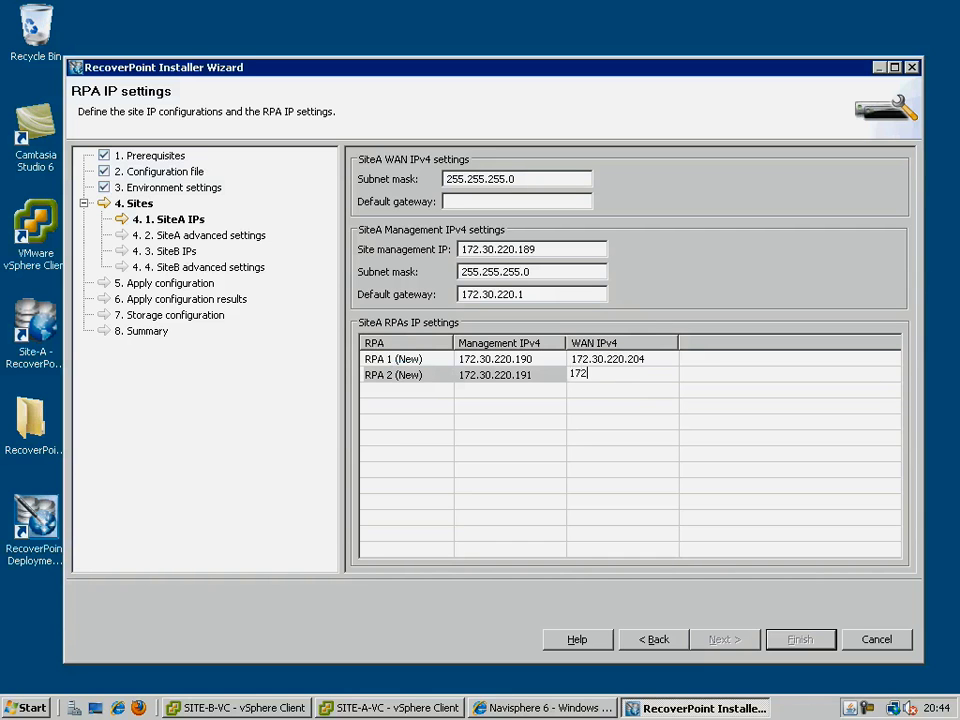
text(.30.220.205)
click(589, 381)
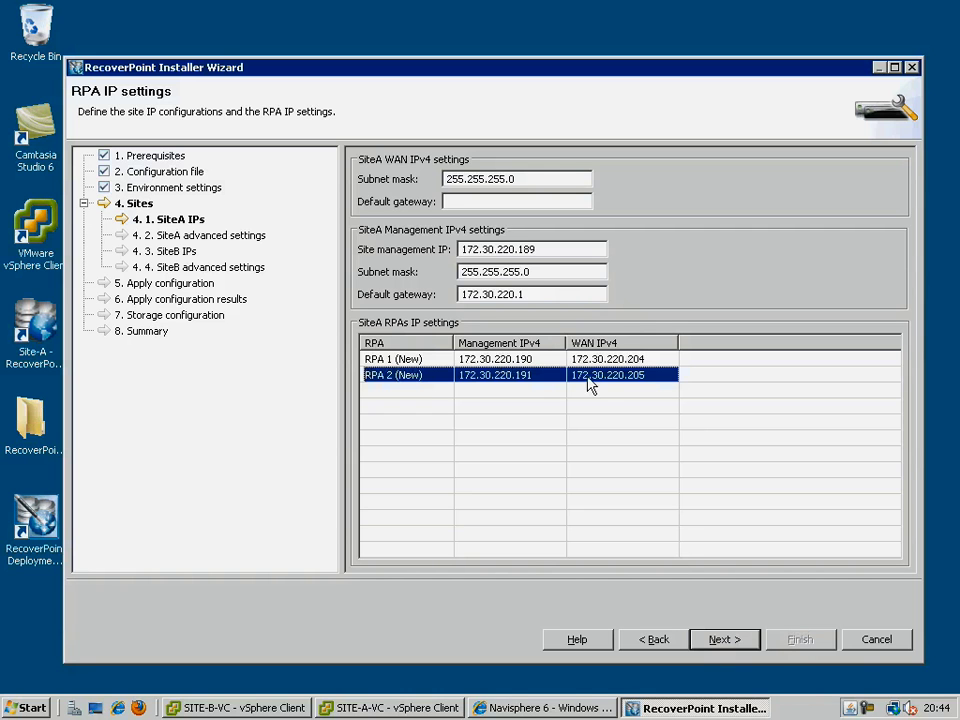
click(720, 639)
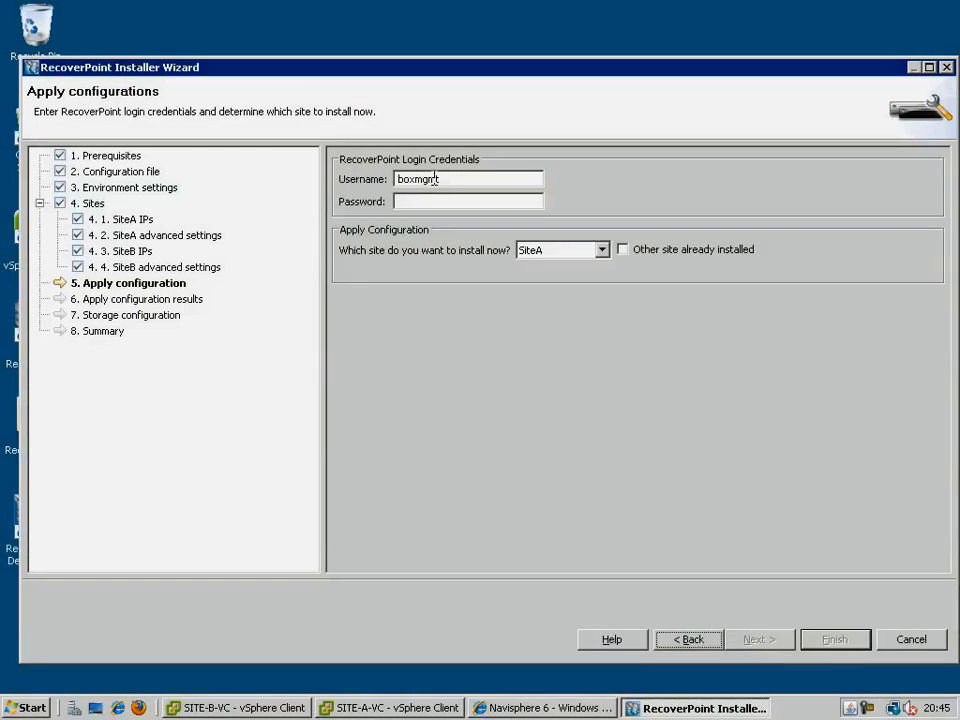
Enter the RPA login password, choose SiteA and SiteB for installation, and apply the configuration.
click(433, 200)
text(boxm)
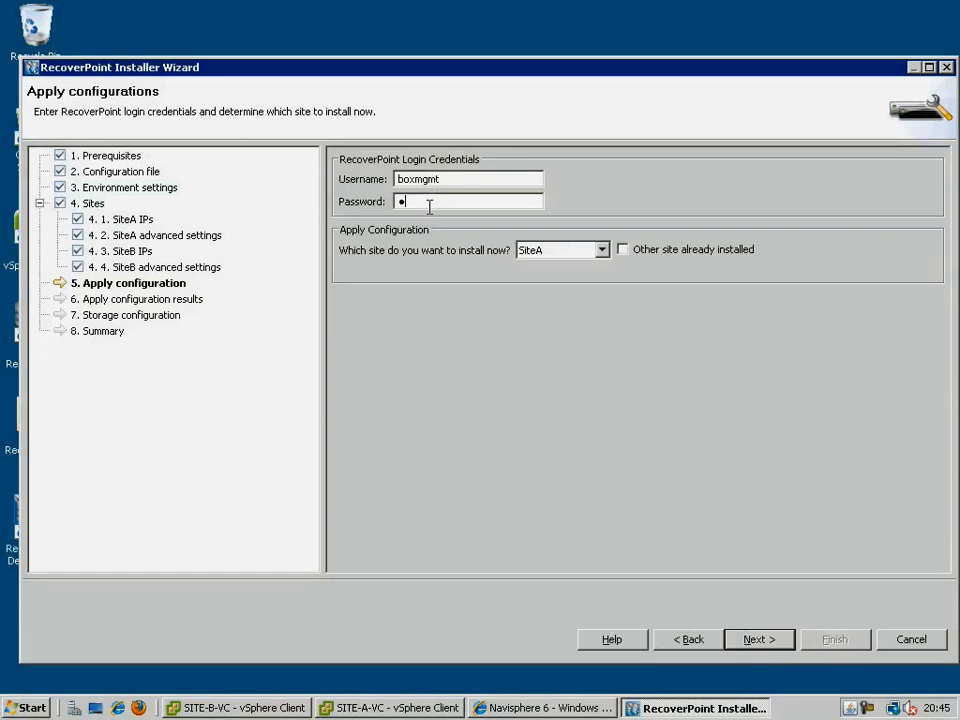
text(gmt)
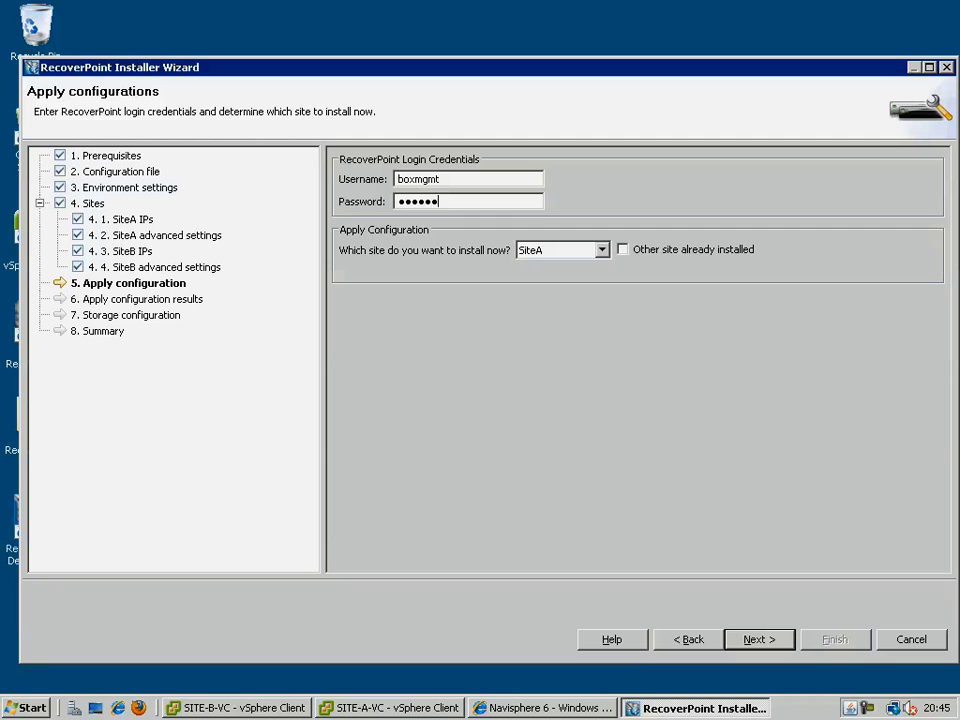
click(603, 250)
click(600, 292)
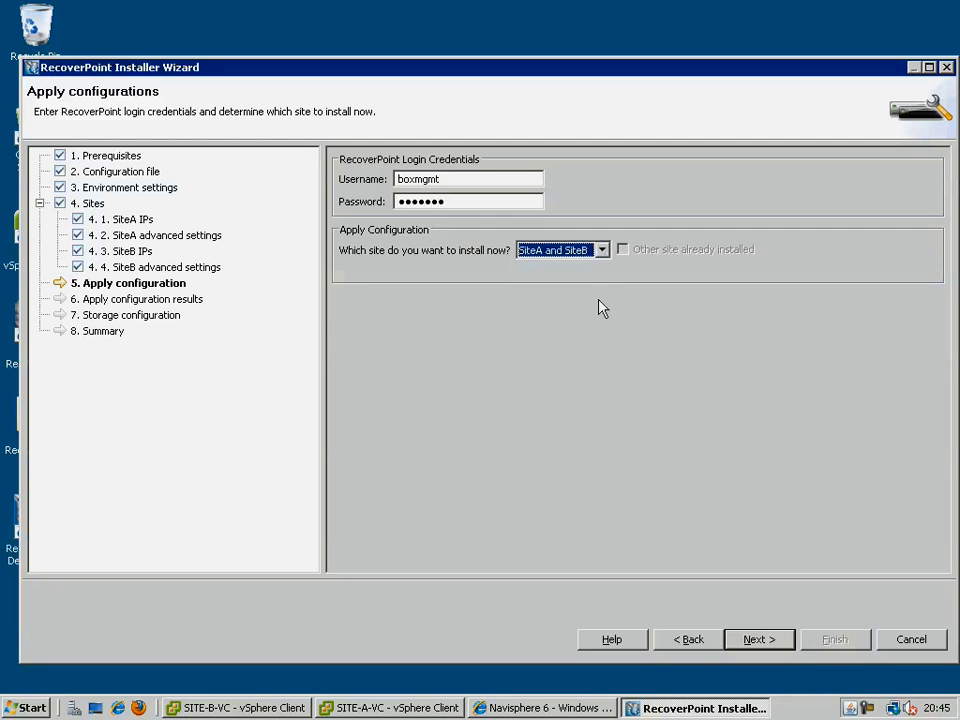
click(740, 640)
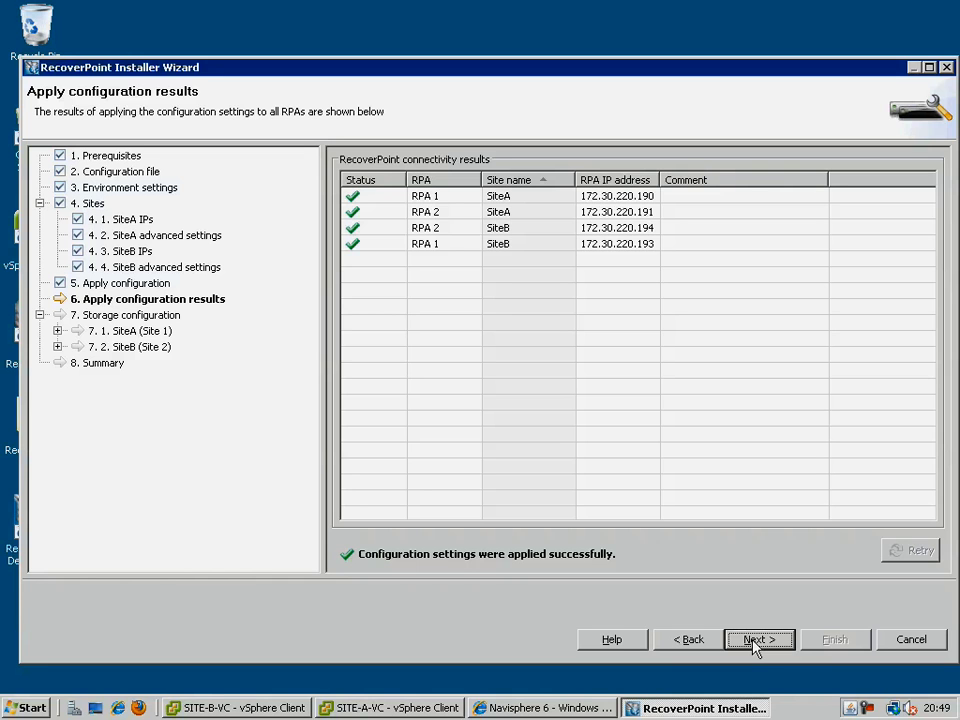
click(752, 641)
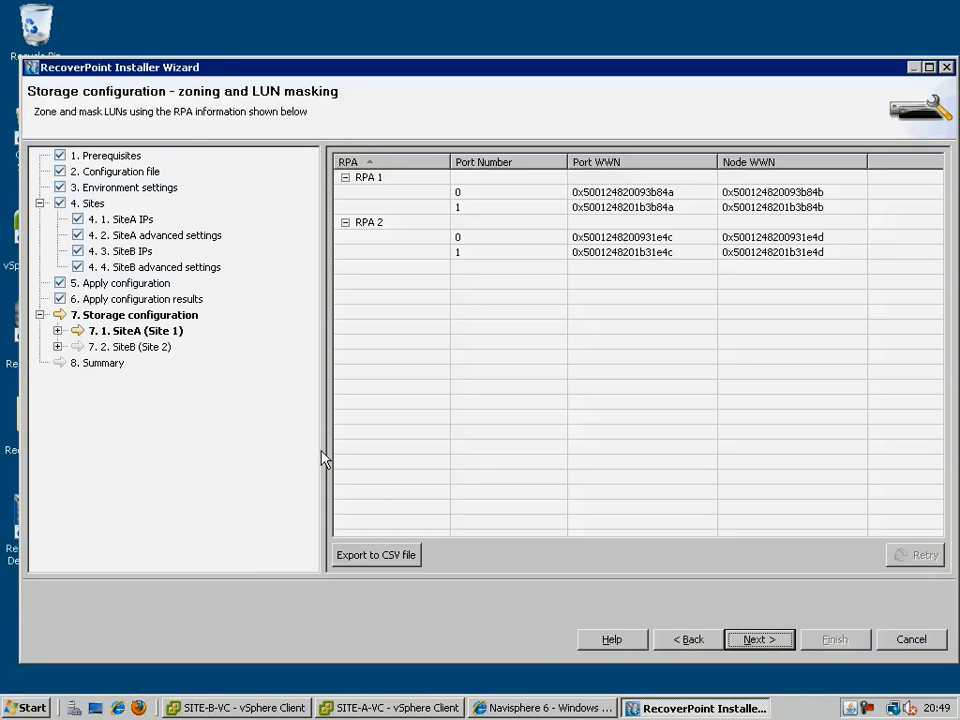
Pass SiteA zoning and SAN diagnostics, pick Repository (6) as repository volume, and accept both warnings.
click(57, 330)
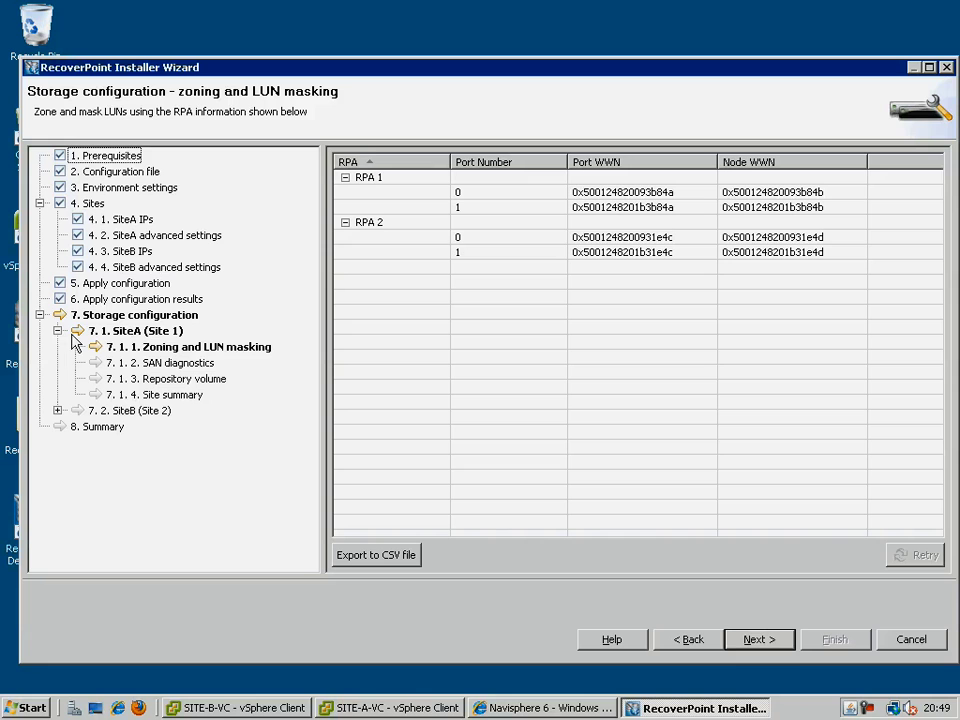
click(762, 639)
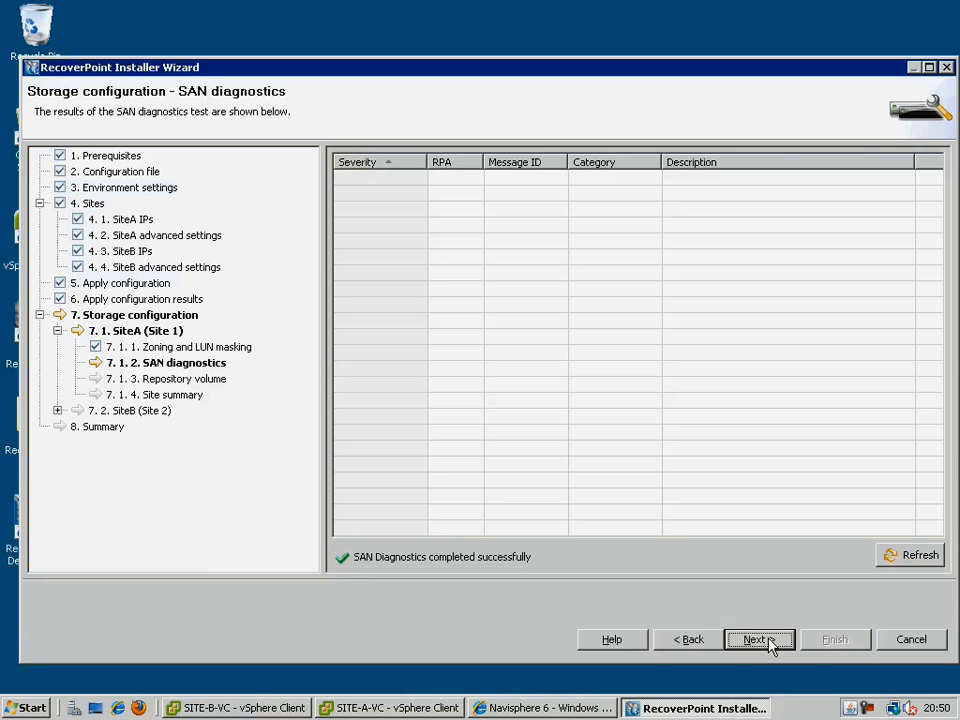
click(768, 643)
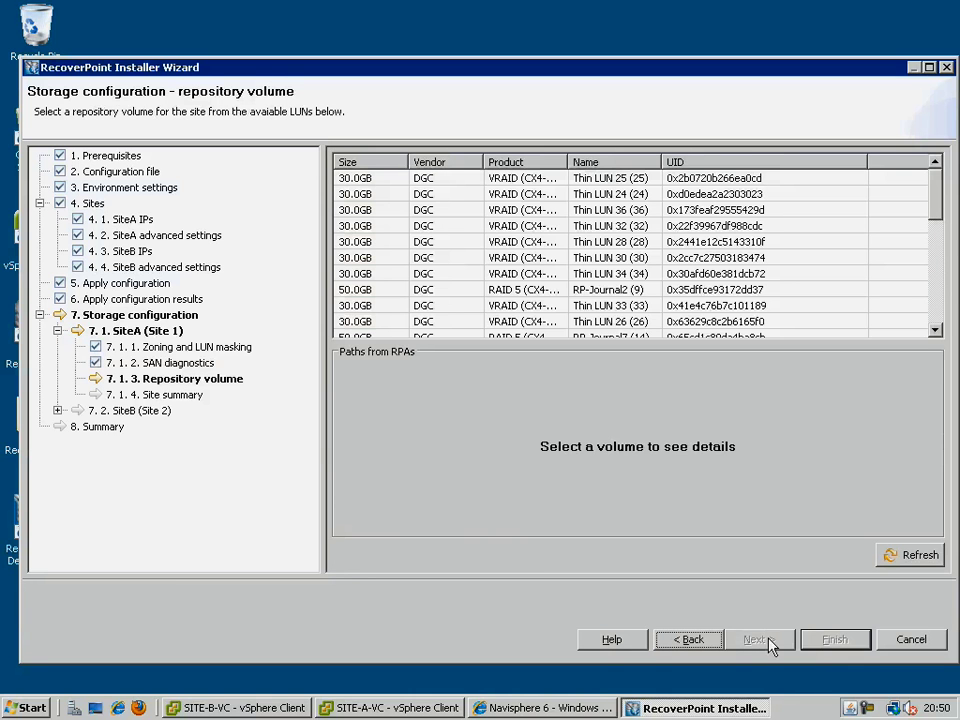
click(634, 163)
click(634, 178)
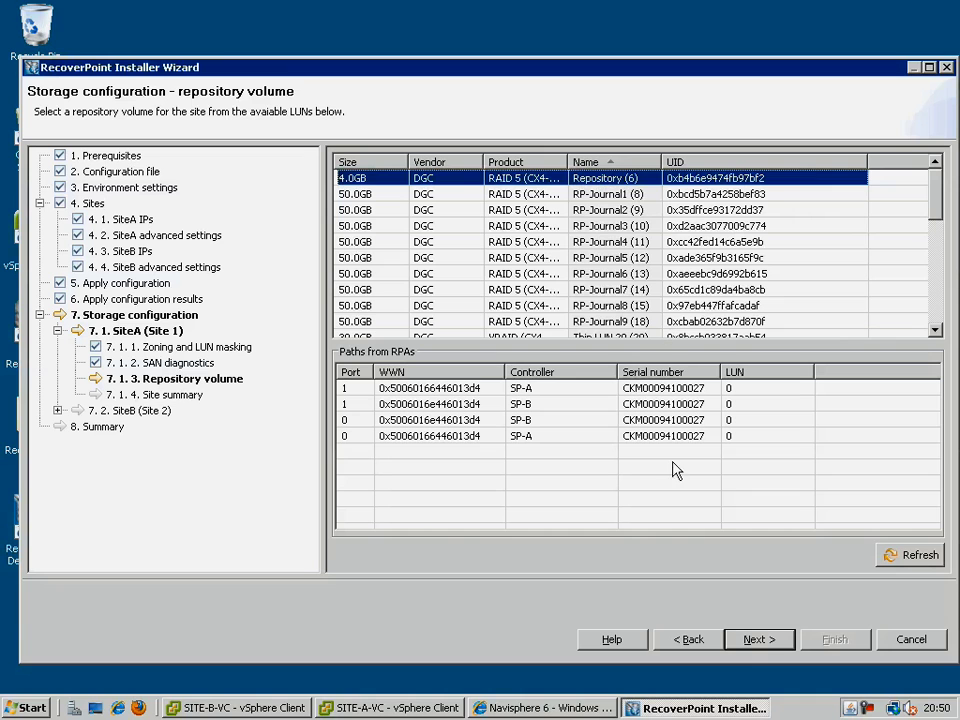
click(768, 643)
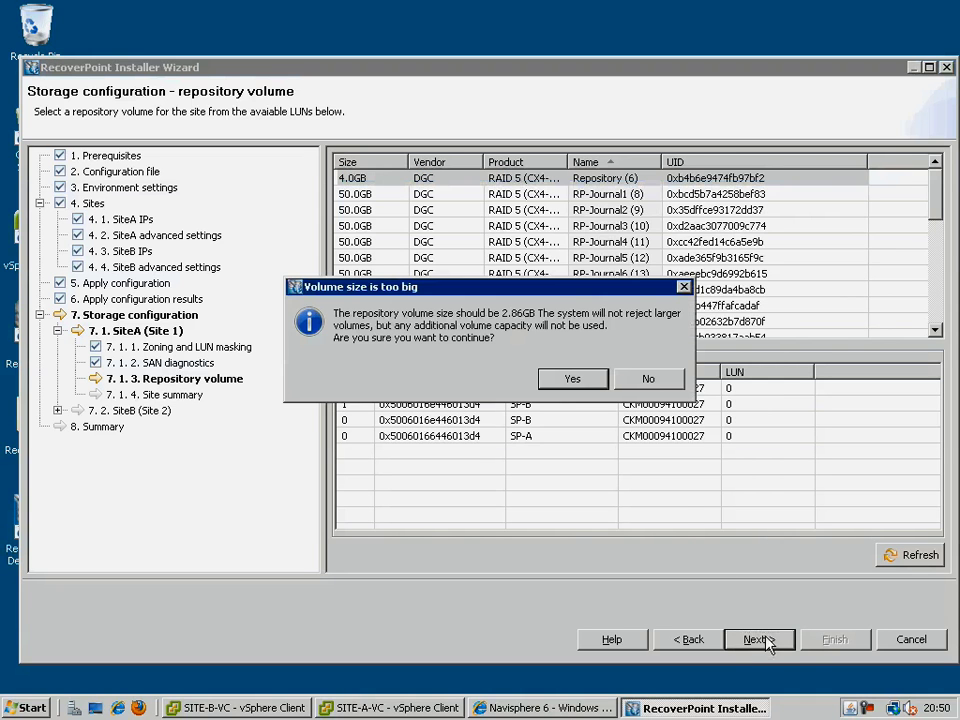
click(590, 380)
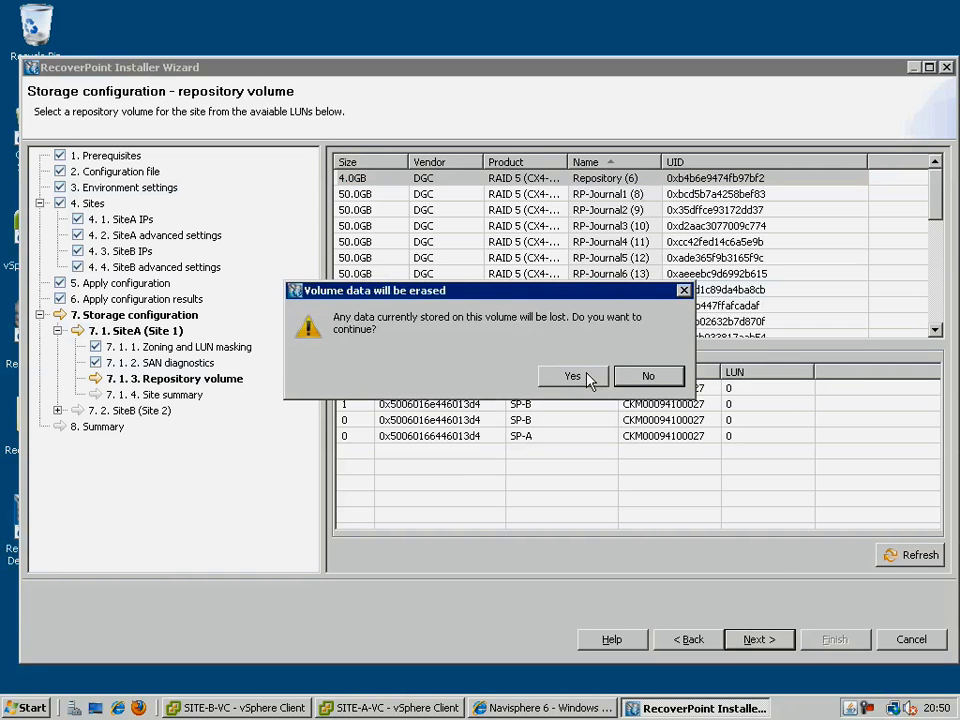
click(590, 380)
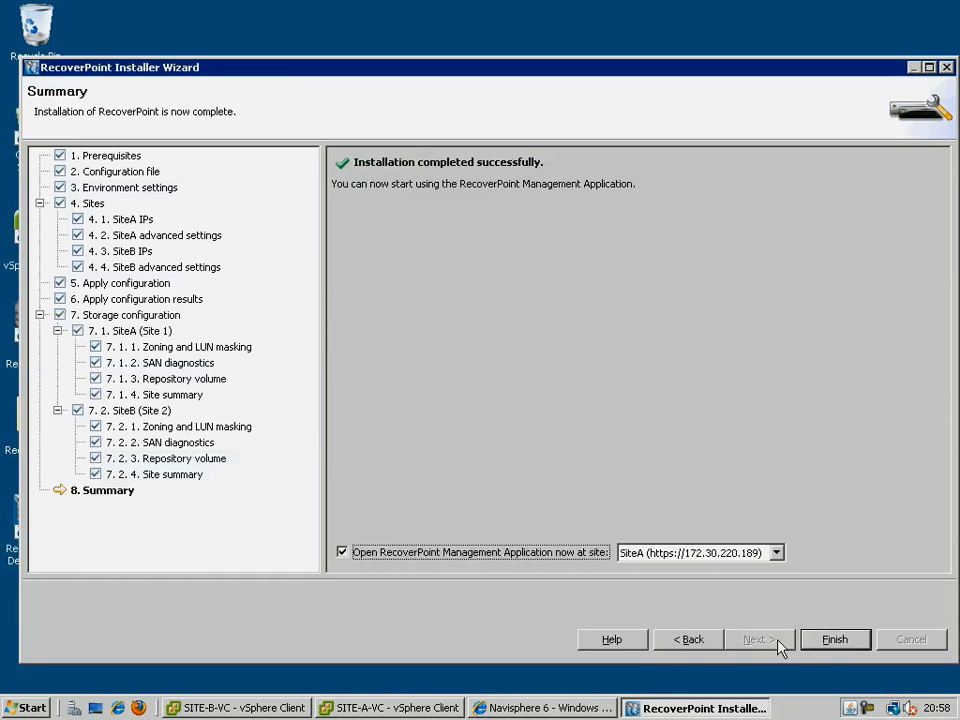
Finish the installer and log in to the Management Application with the administrator password.
click(834, 640)
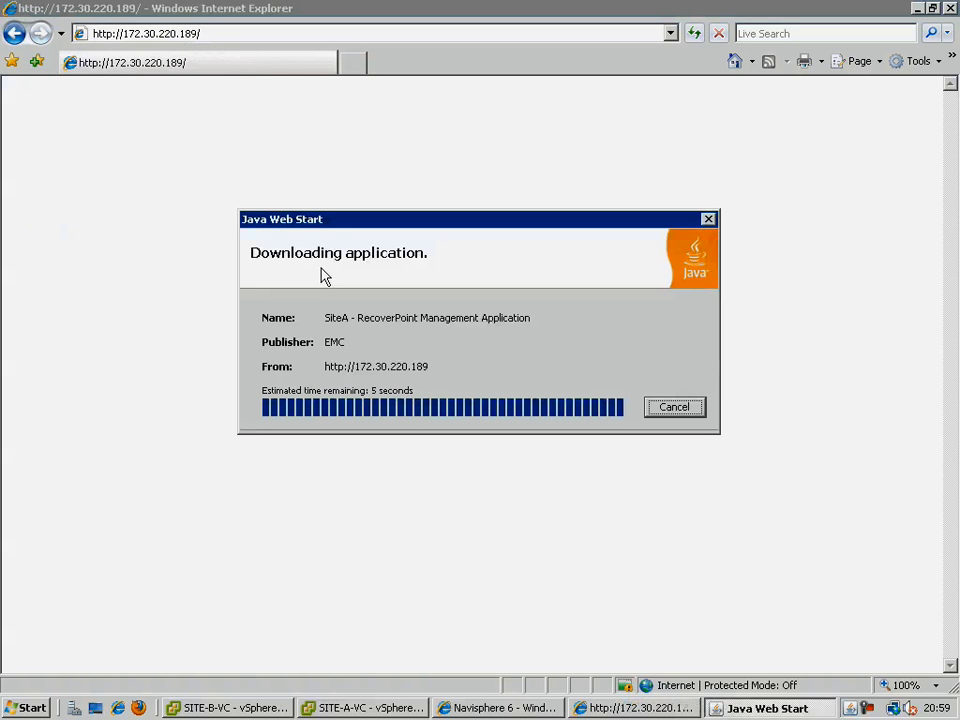
text(admin)
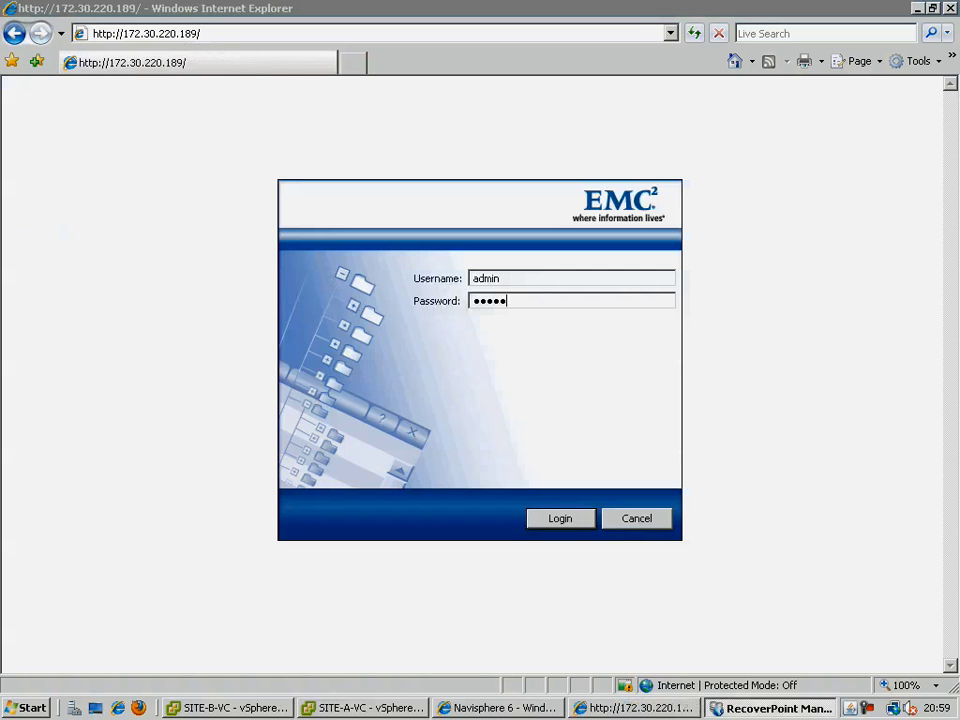
key(Return)
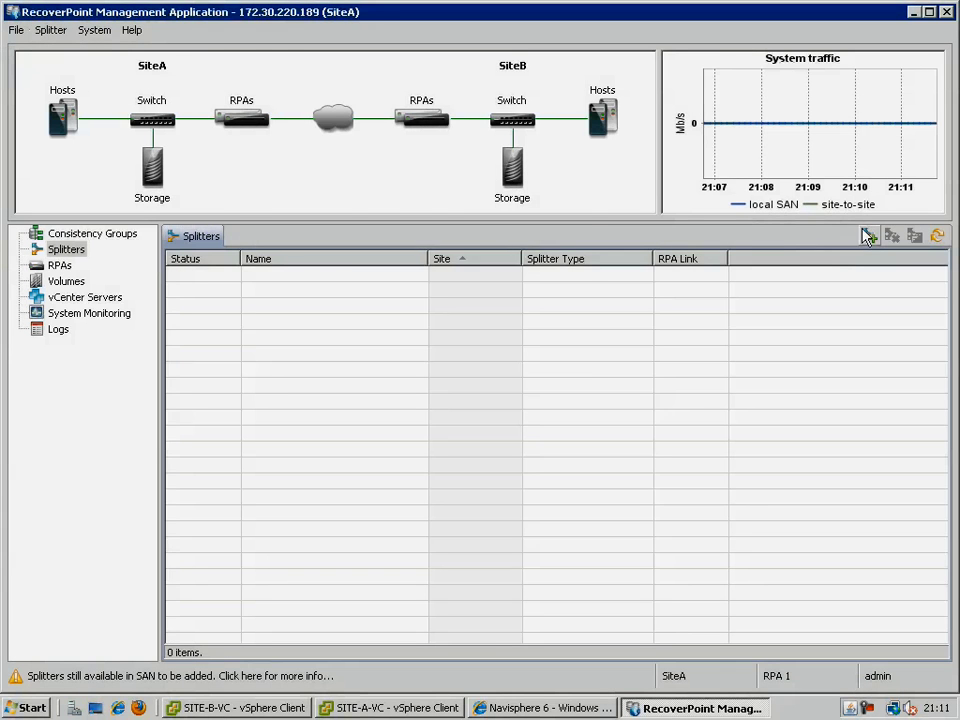
Select all four CLARiiON splitters in the New Splitter Wizard.
click(868, 235)
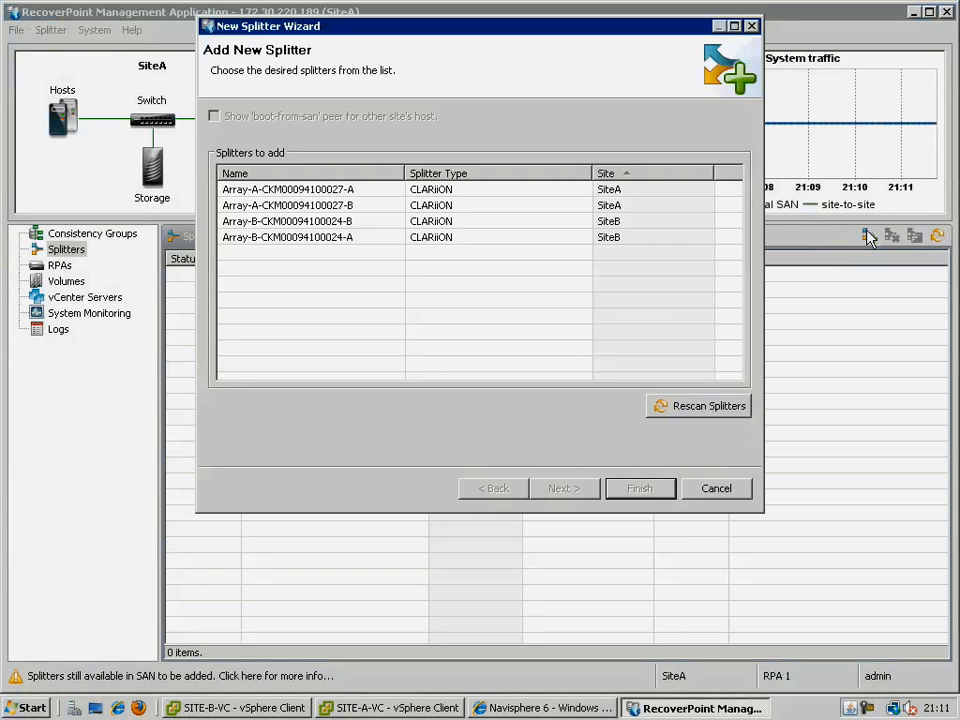
click(433, 192)
key(shift+Down)
key(shift+Down)
key(shift+Down)
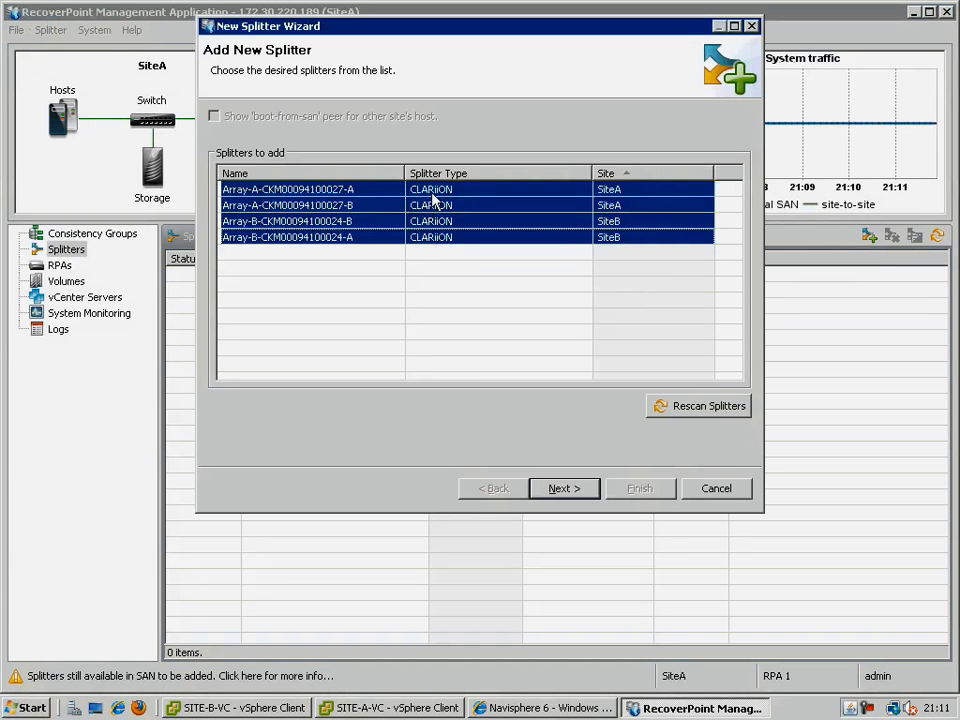
click(565, 494)
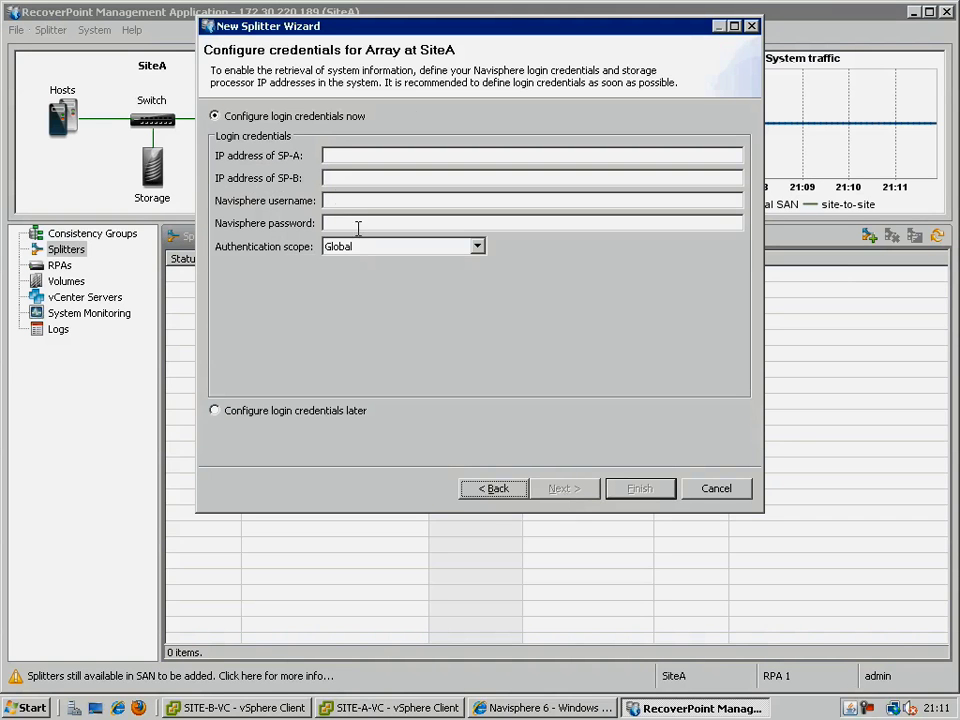
Give the SiteA array SP IPs 172.30.220.161 and 172.30.220.162 plus Navisphere credentials.
click(339, 157)
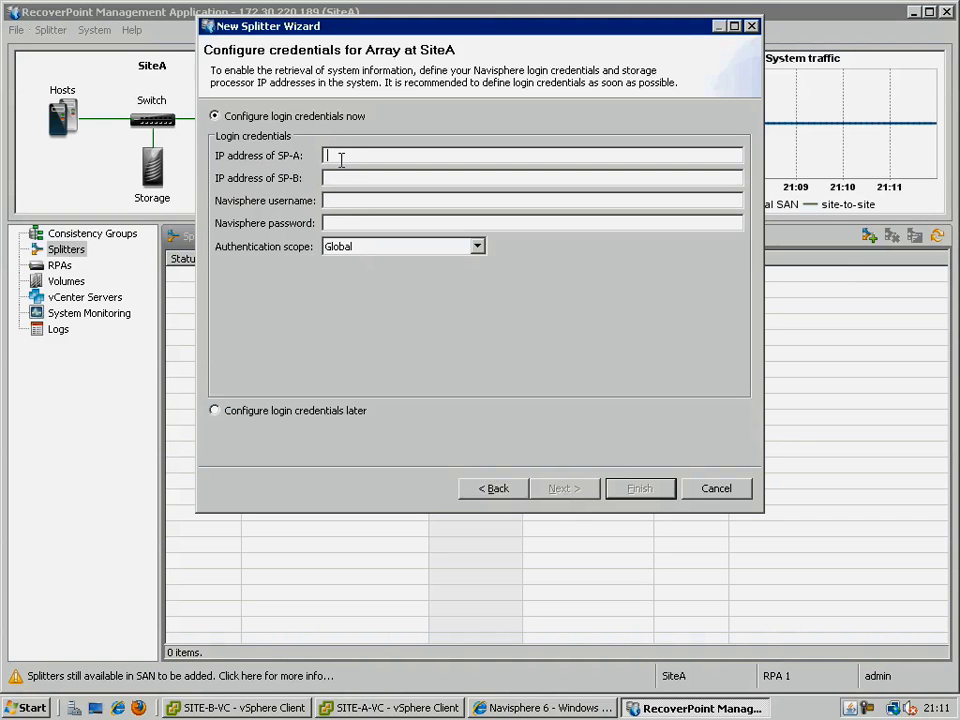
text(172.30.22)
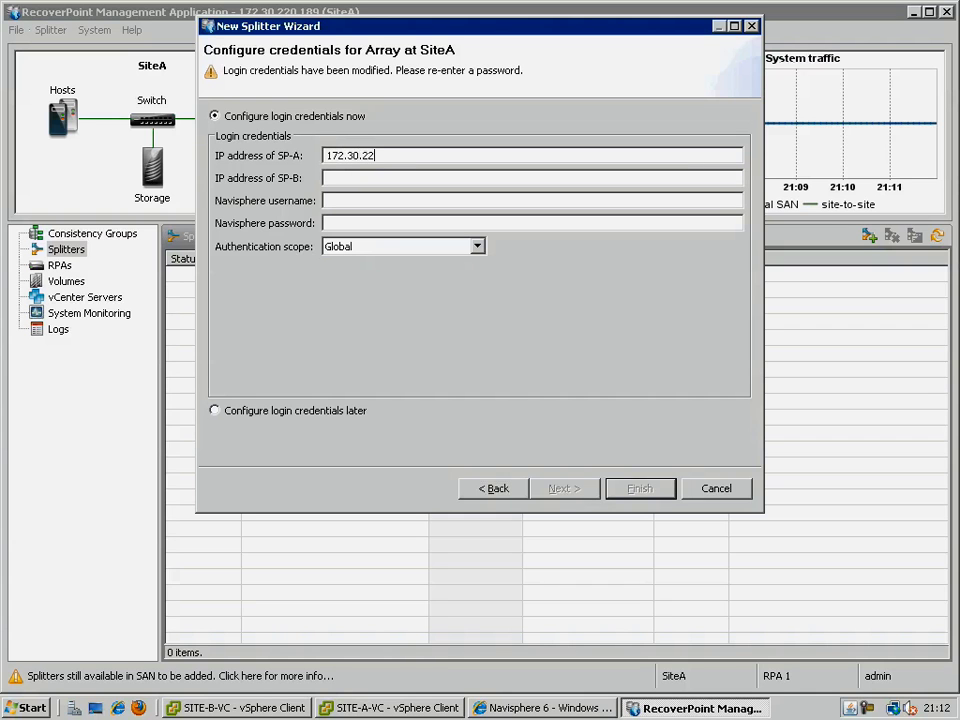
text(0.)
text(161)
text(172.30.220)
text(.162)
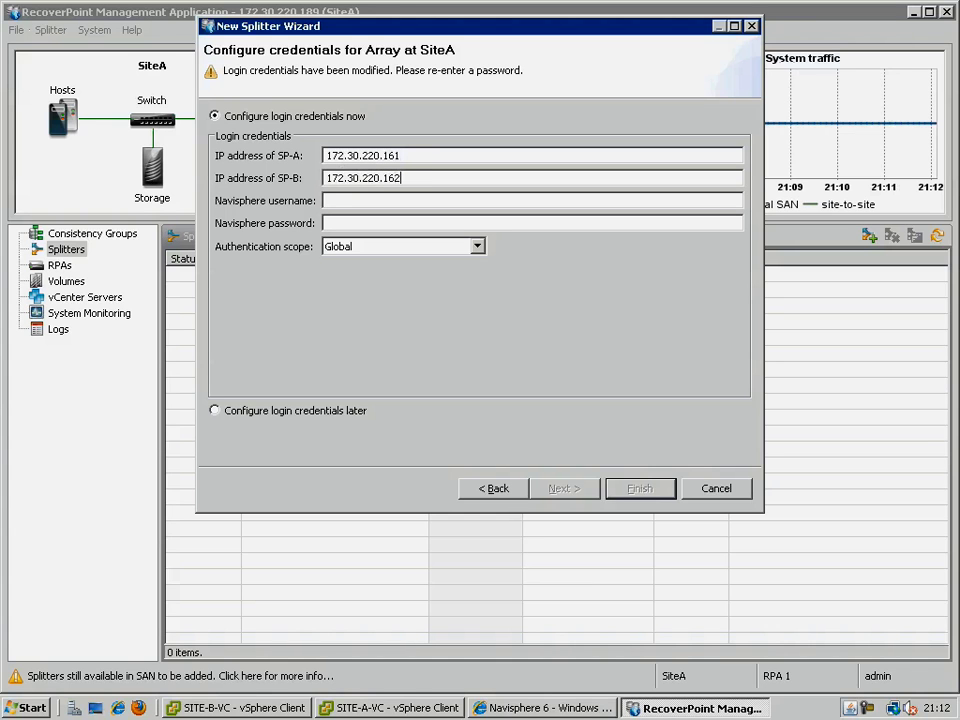
click(330, 200)
text(Administrator)
click(330, 223)
text(*******)
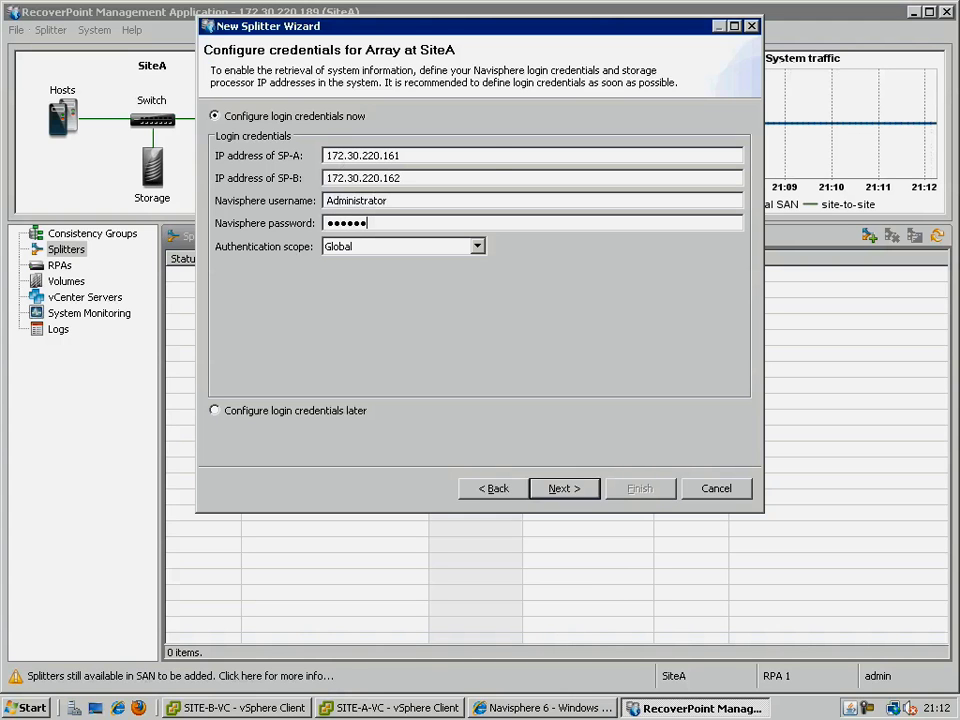
click(638, 490)
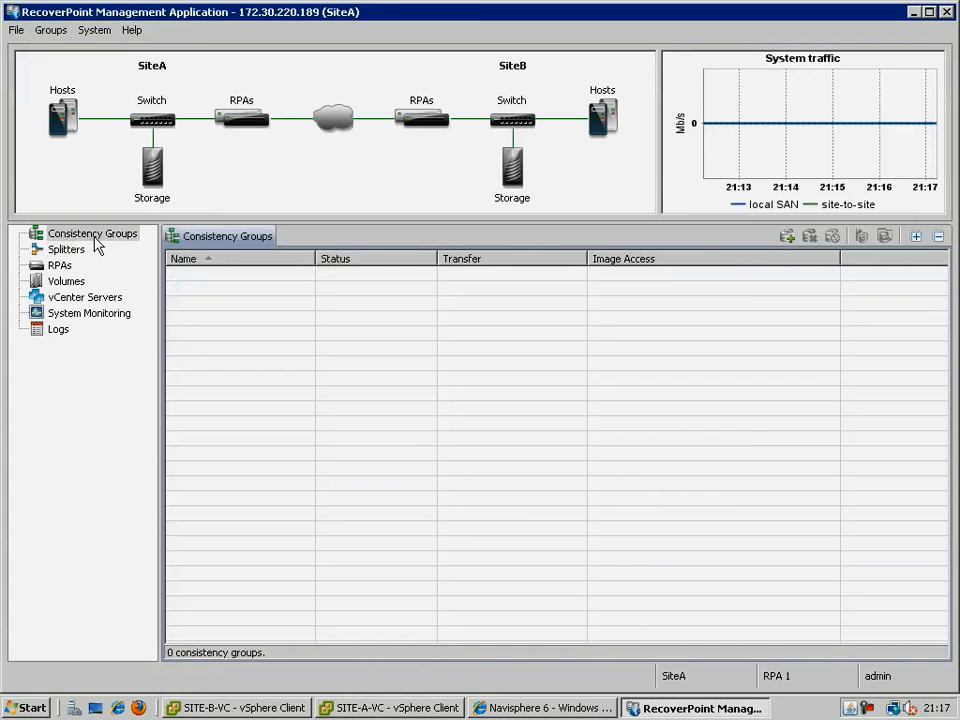
Create consistency group Exchange preferring RPA 1, with production copy named Exchange Policy.
right_click(92, 236)
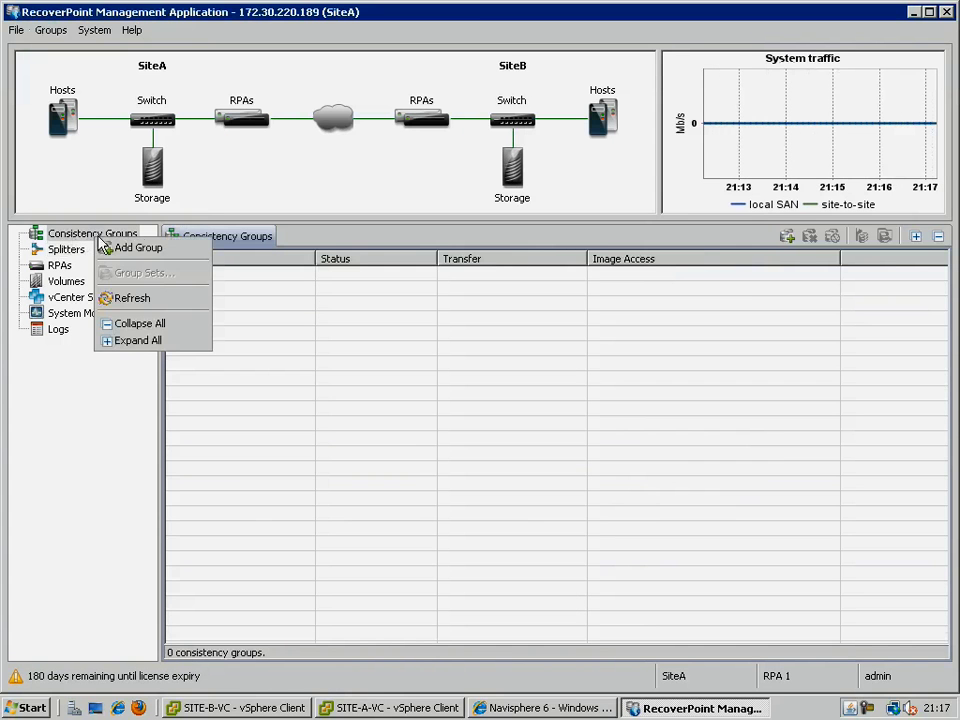
click(150, 247)
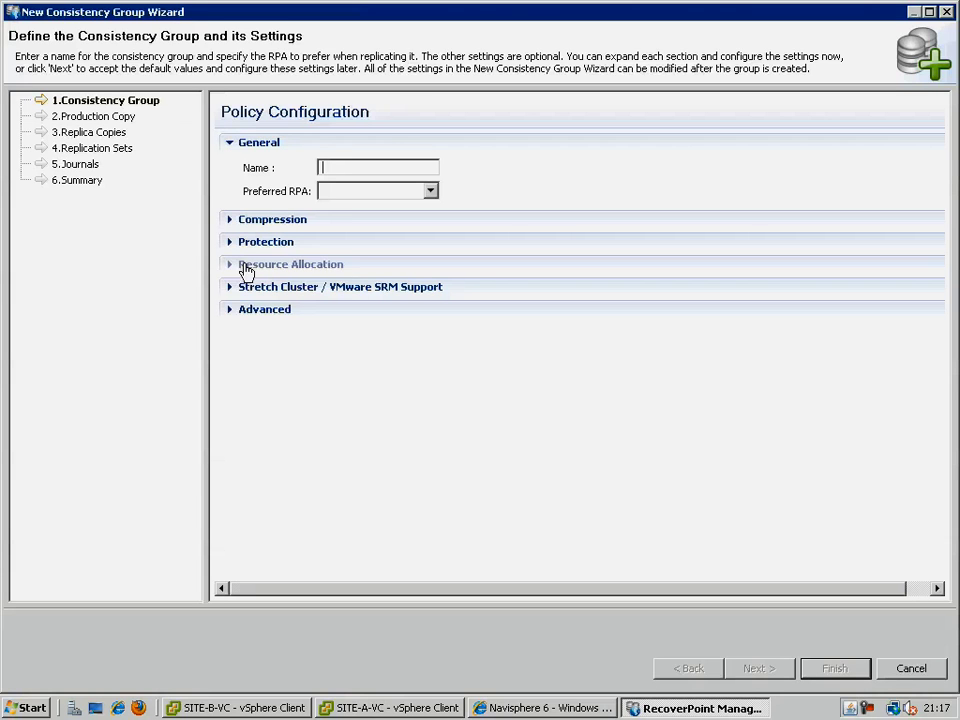
text(Exchange)
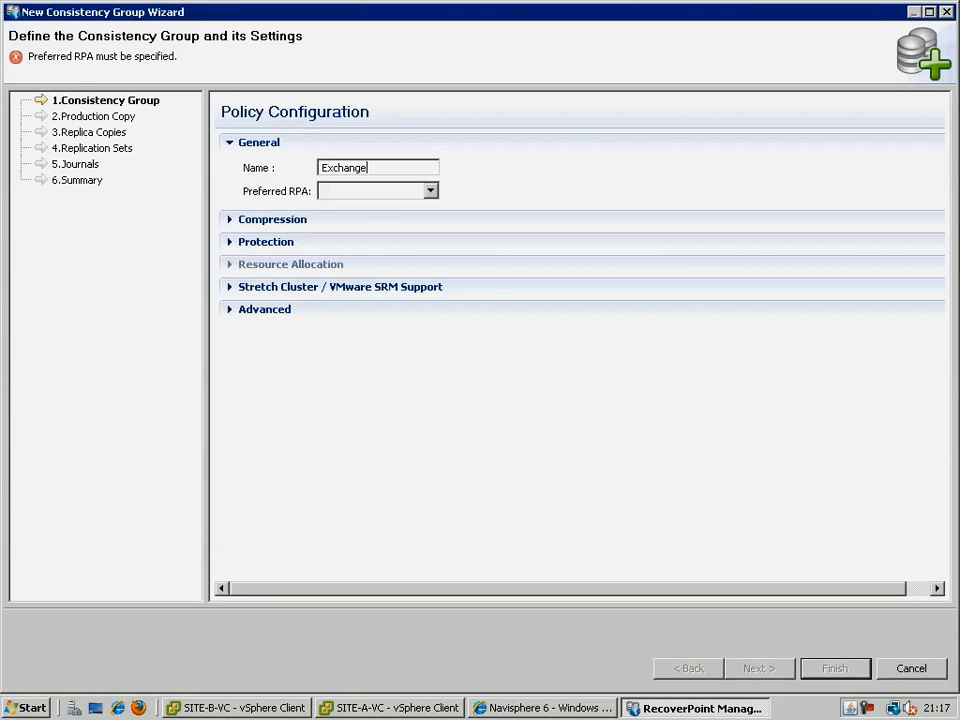
key(Tab)
key(Down)
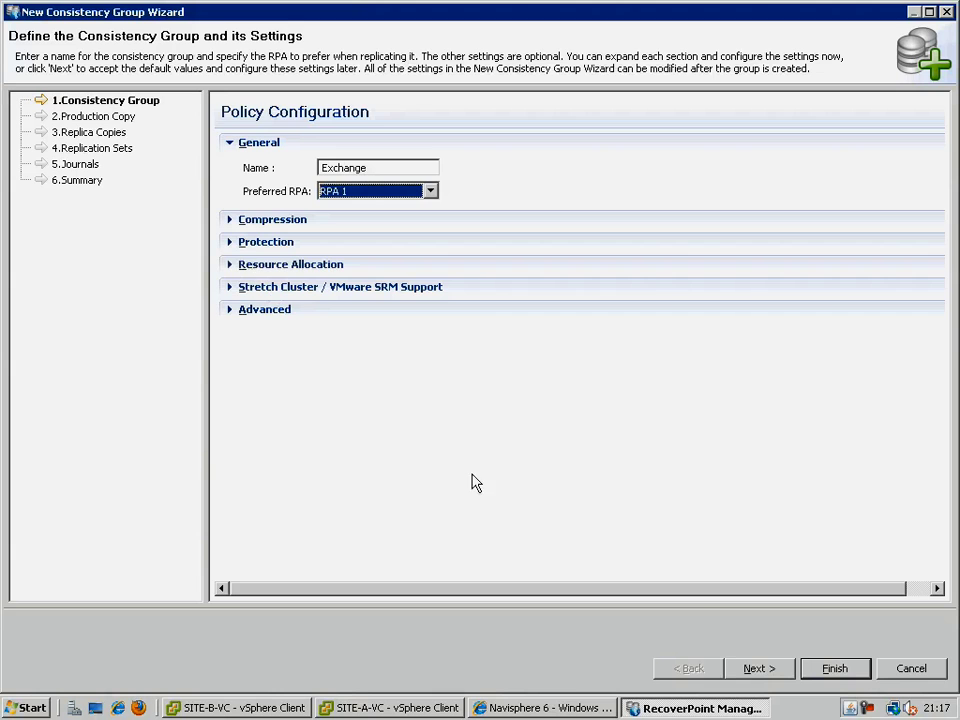
click(766, 668)
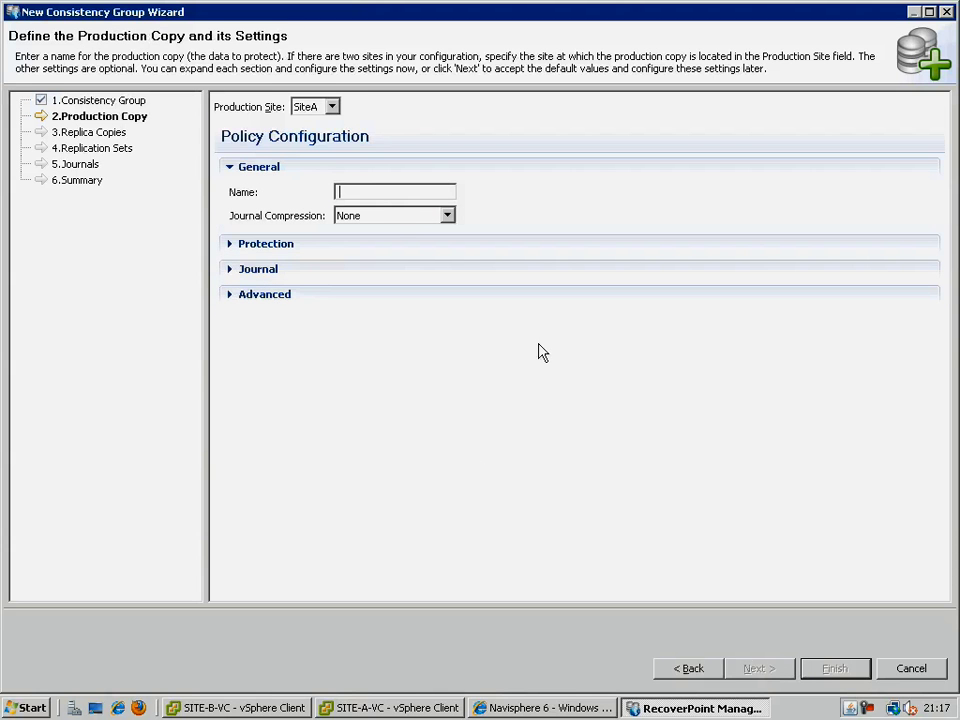
text(Exchange )
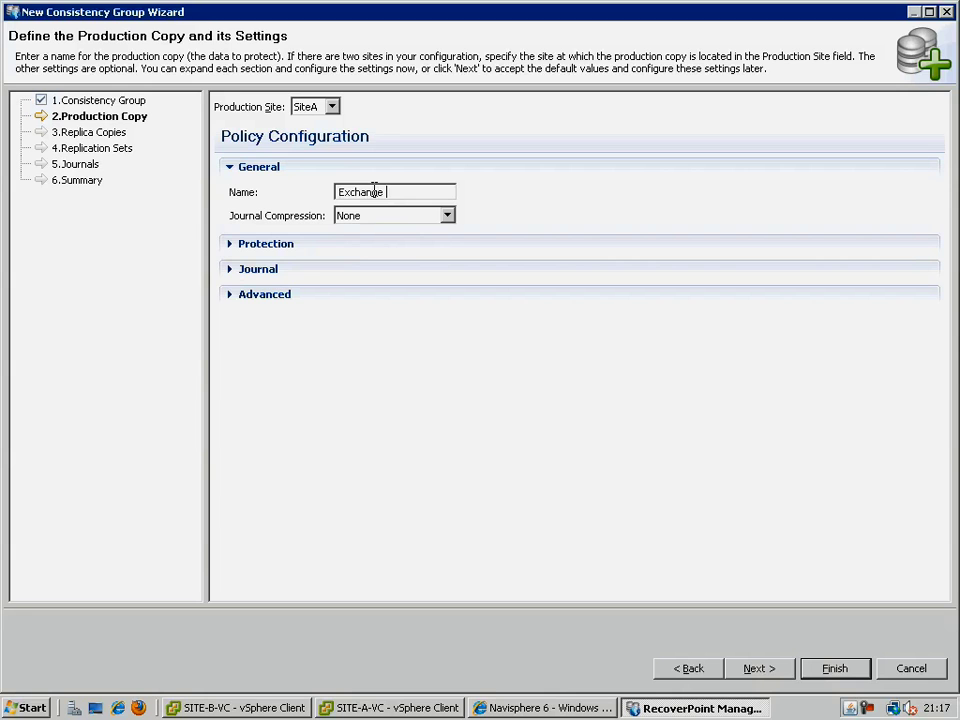
text(Policy)
Enable local copy Exchange-Site-A-Replica at SiteA and remote copy Exchange-Site-B-Replica at SiteB.
click(754, 668)
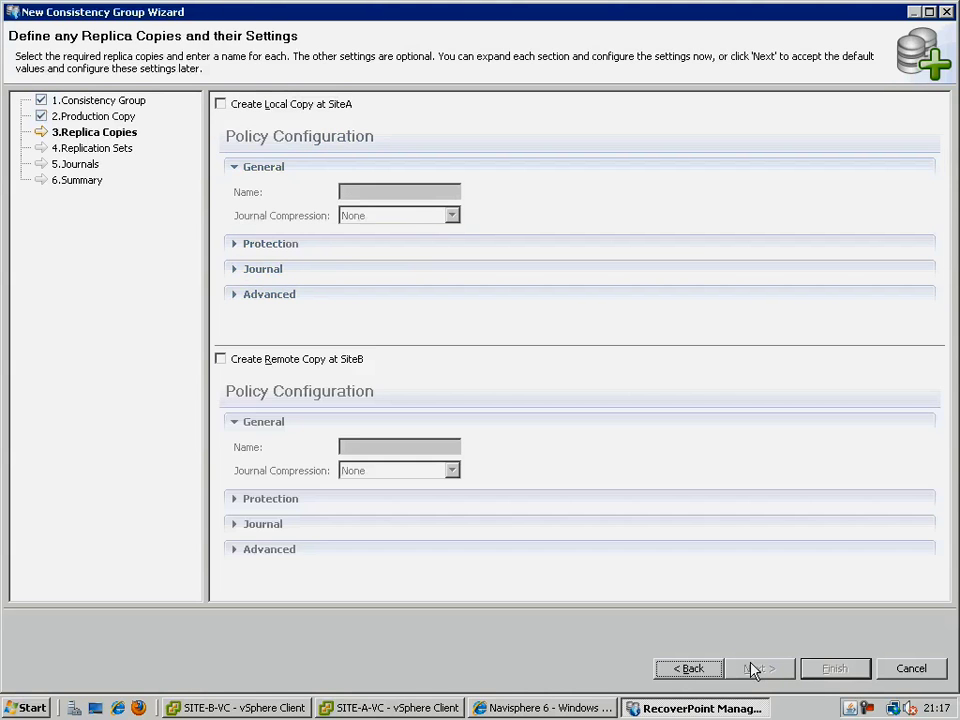
click(255, 104)
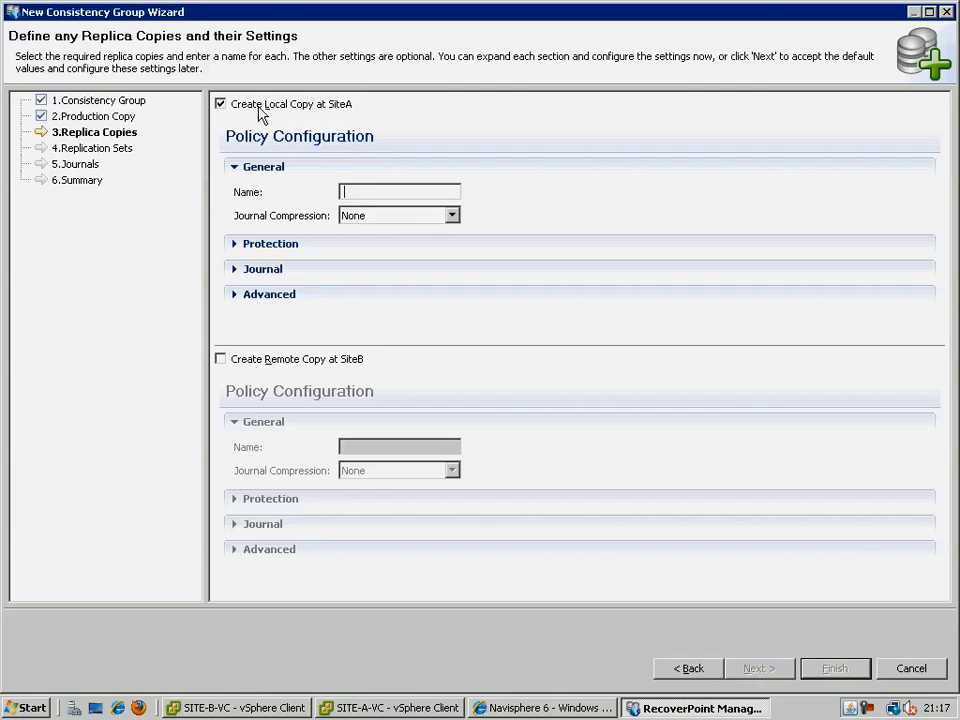
text(Ex)
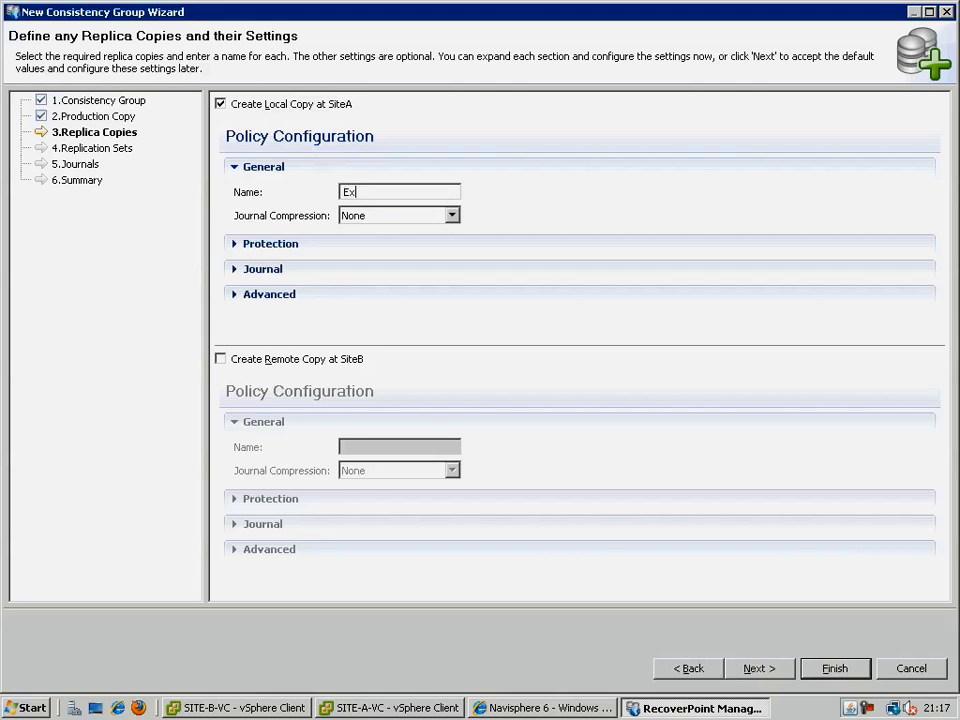
text(change-Site-A-Replica)
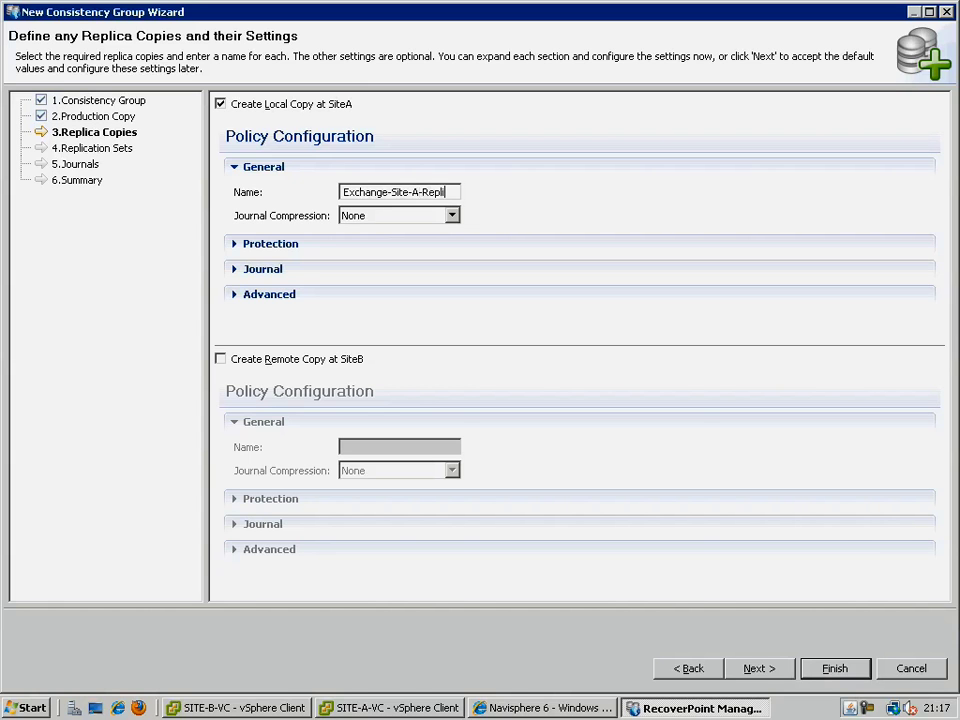
click(322, 358)
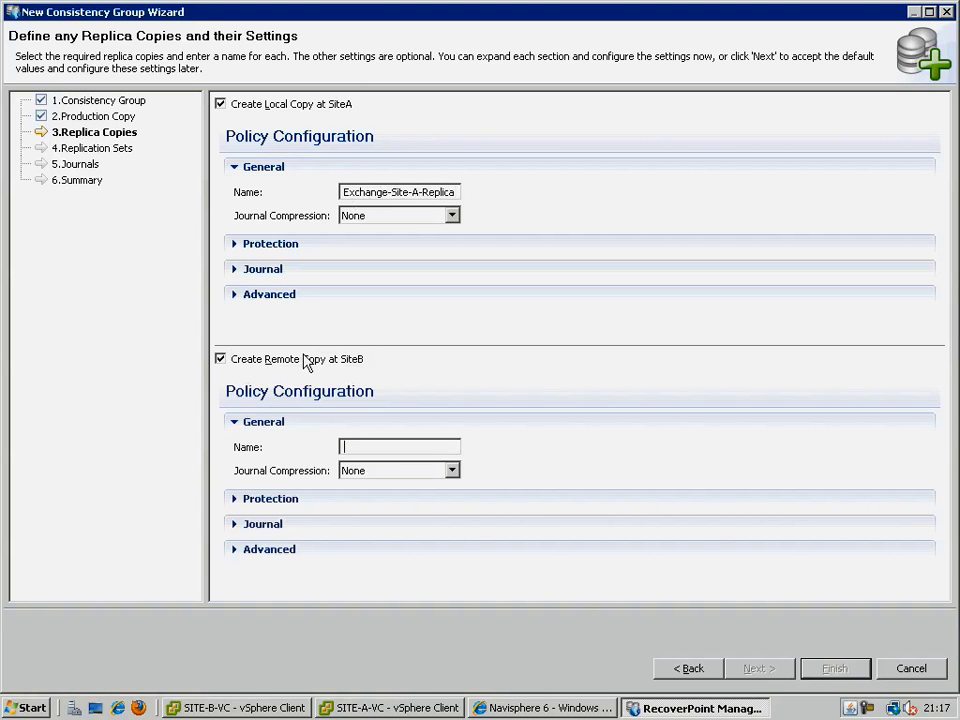
text(Exchange-)
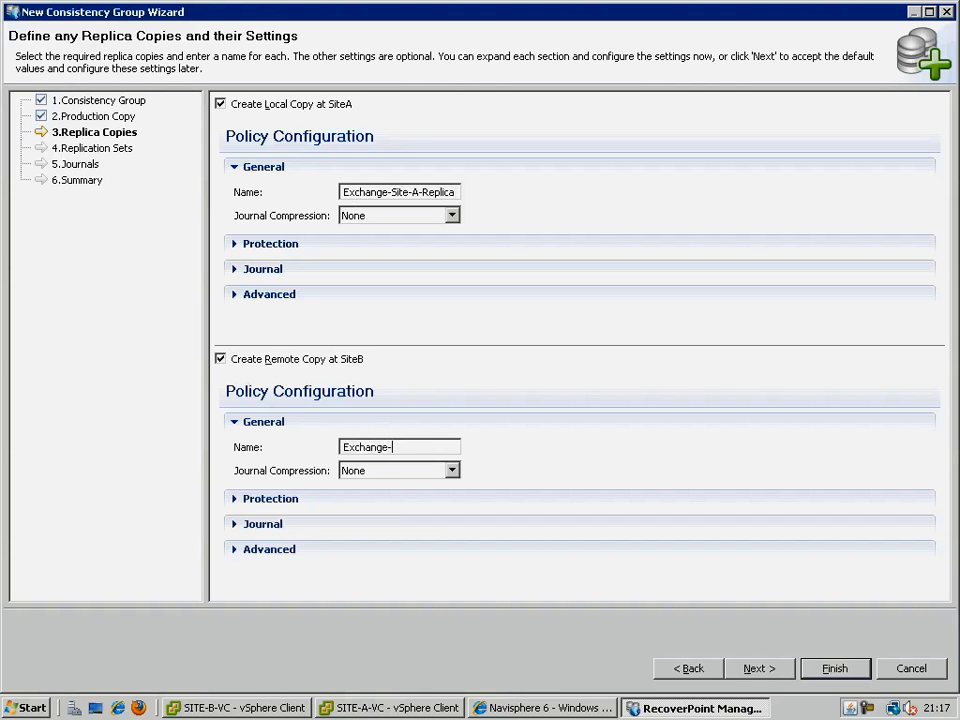
text(Site-B-Replica)
Choose Thin LUNs 21, 23 and 24 as production volumes and finish creating the Exchange group.
click(750, 671)
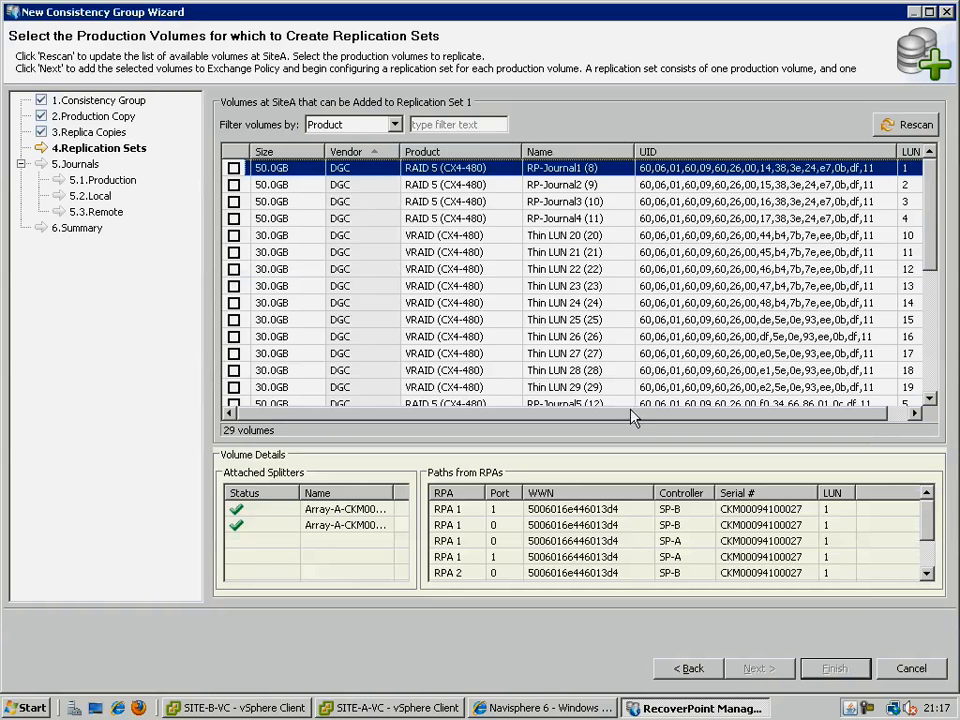
click(234, 252)
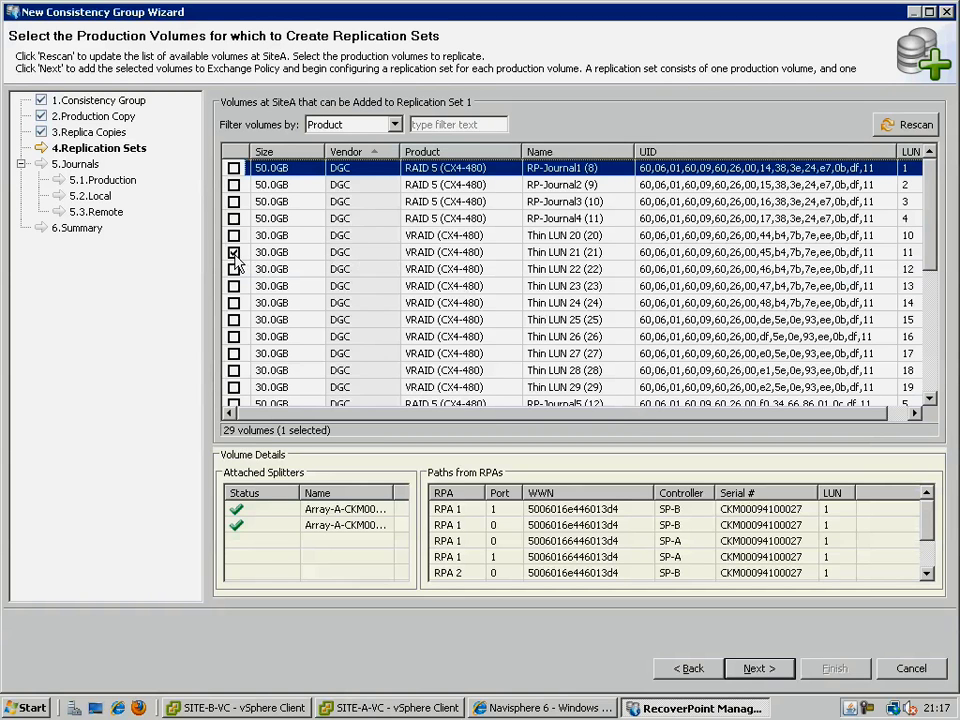
click(234, 286)
click(234, 302)
click(756, 669)
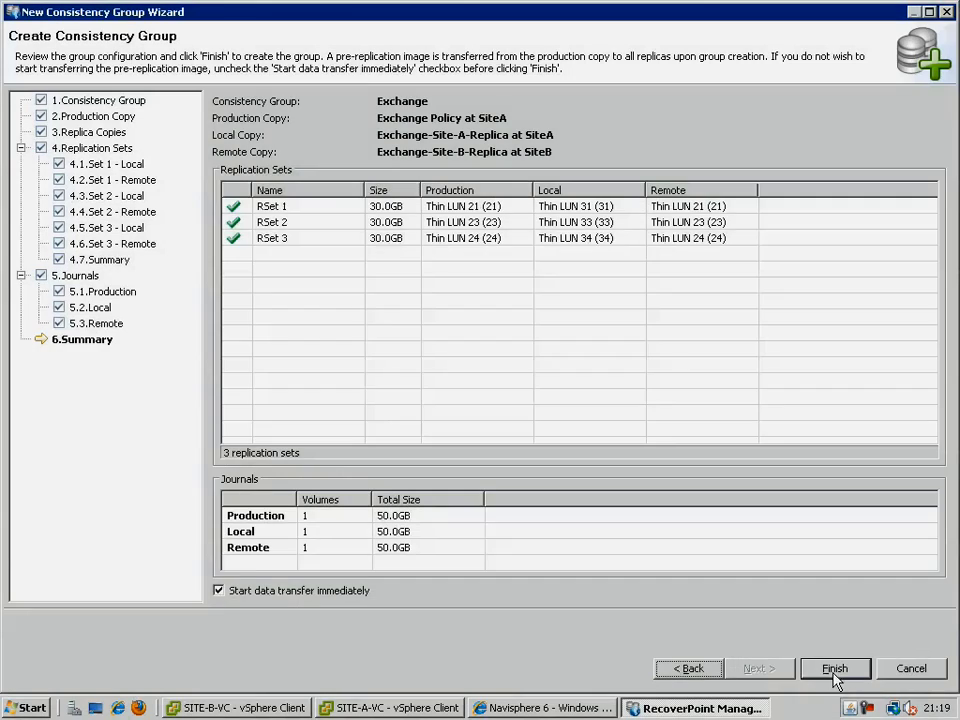
click(834, 672)
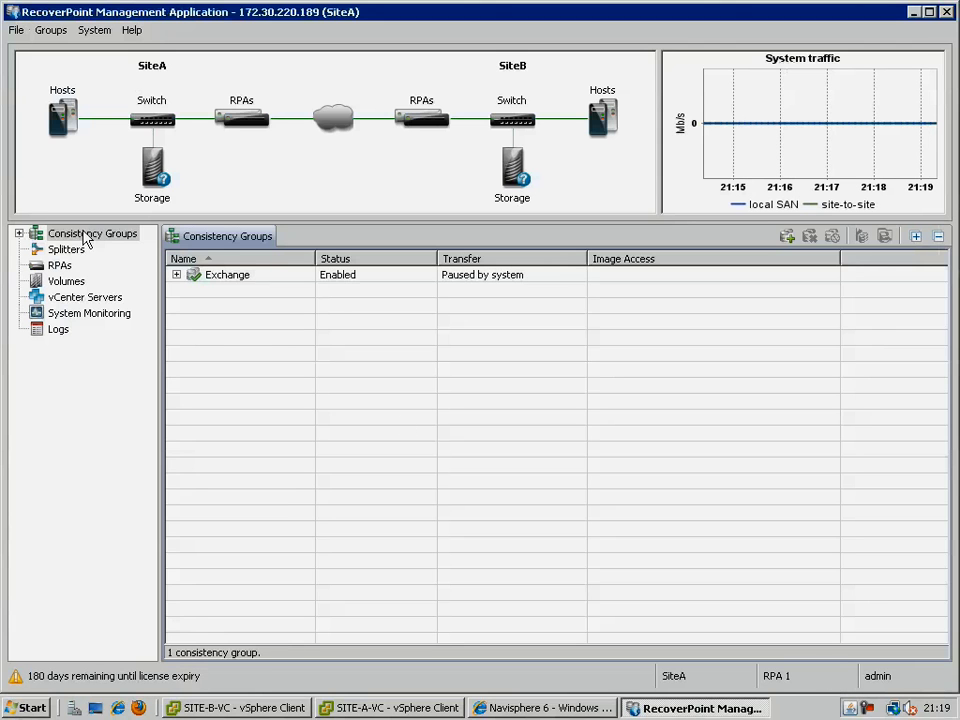
Expand Consistency Groups in the tree and select Exchange to view its Status tab.
click(19, 233)
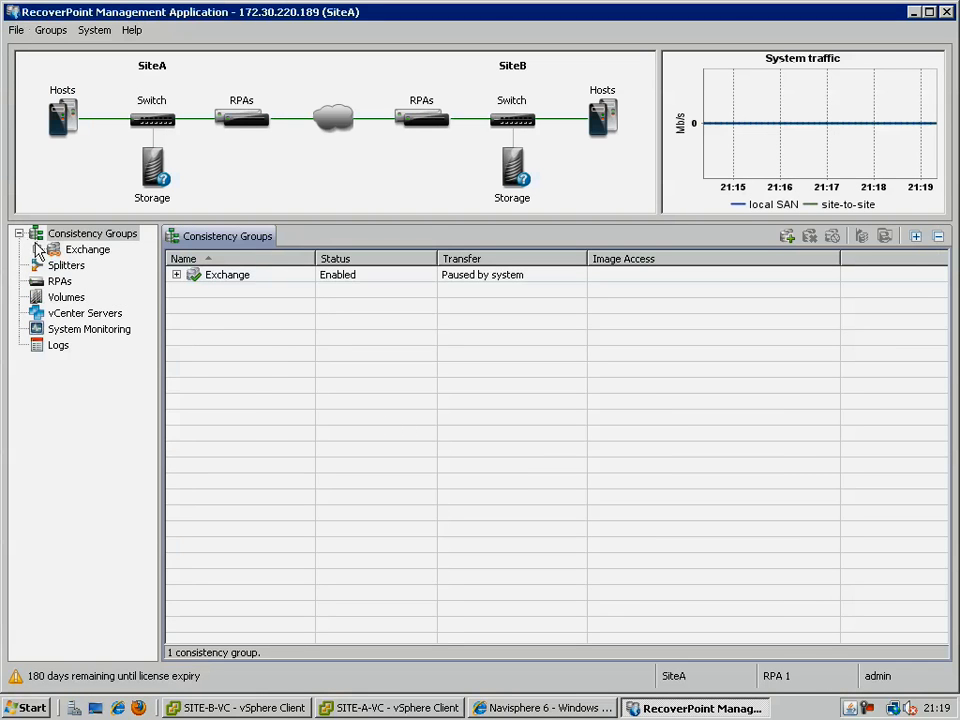
click(36, 249)
click(76, 250)
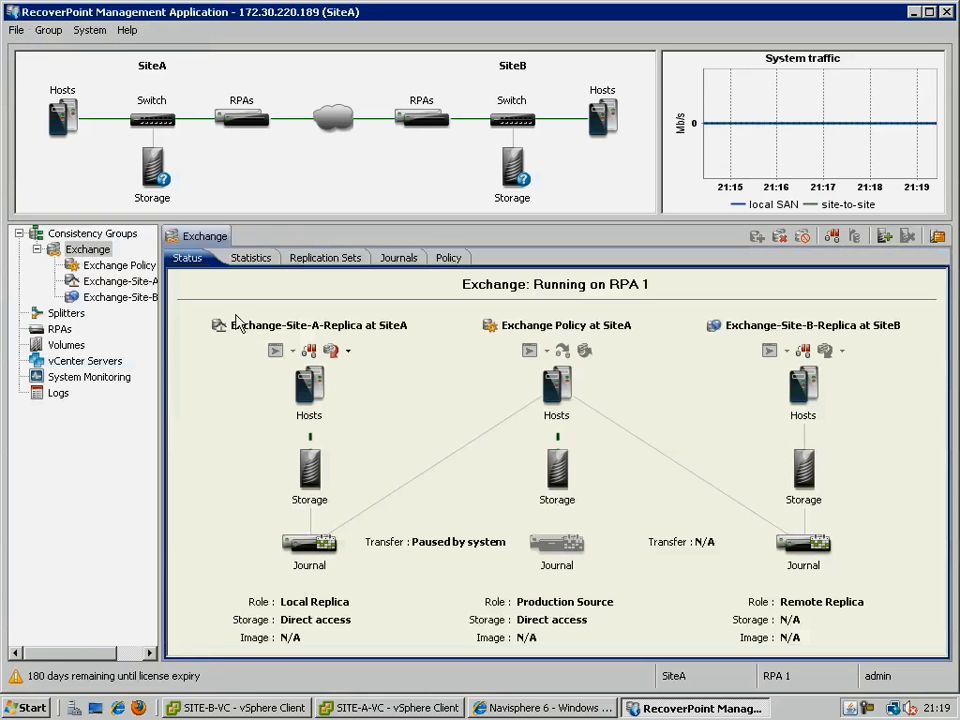